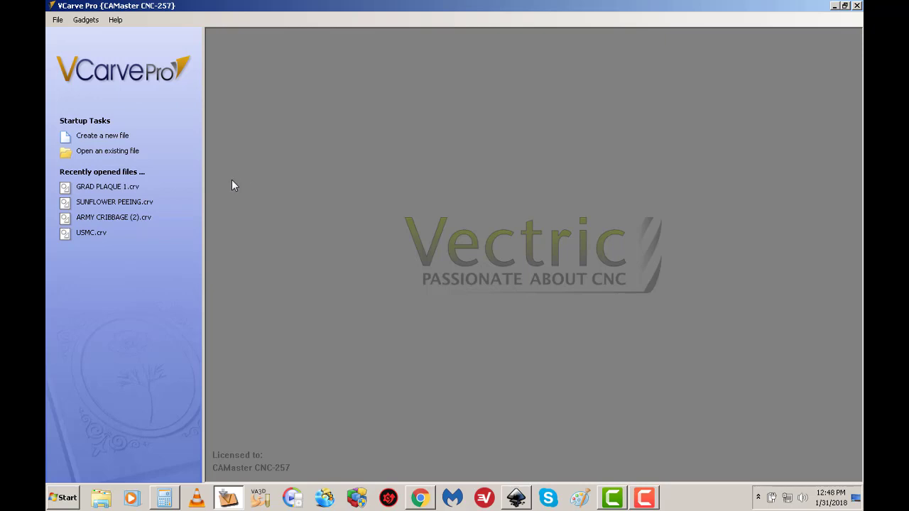
Create a new 2 by 2 inch job, 1 inch thick, with the XY datum at the centre
{"action": "left_click", "coordinate": [124, 136]}
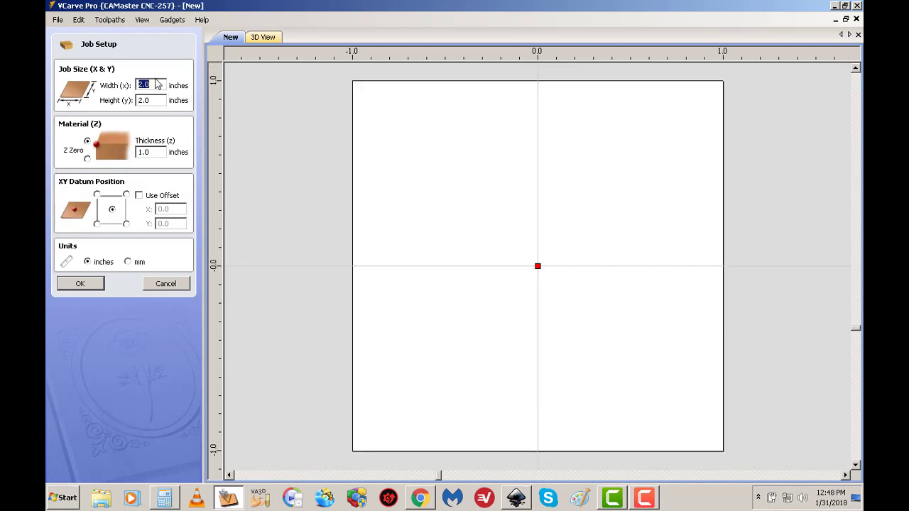
{"action": "double_click", "coordinate": [162, 153]}
{"action": "left_click", "coordinate": [78, 285]}
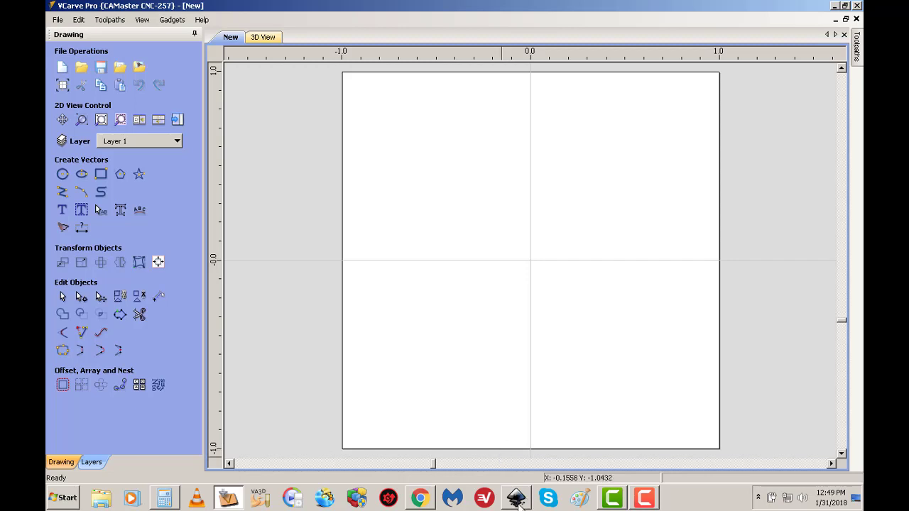
Switch to Inkscape and open the Bit Profile PNG from My Pictures as an embedded image in a maximized window
{"action": "mouse_move", "coordinate": [520, 504]}
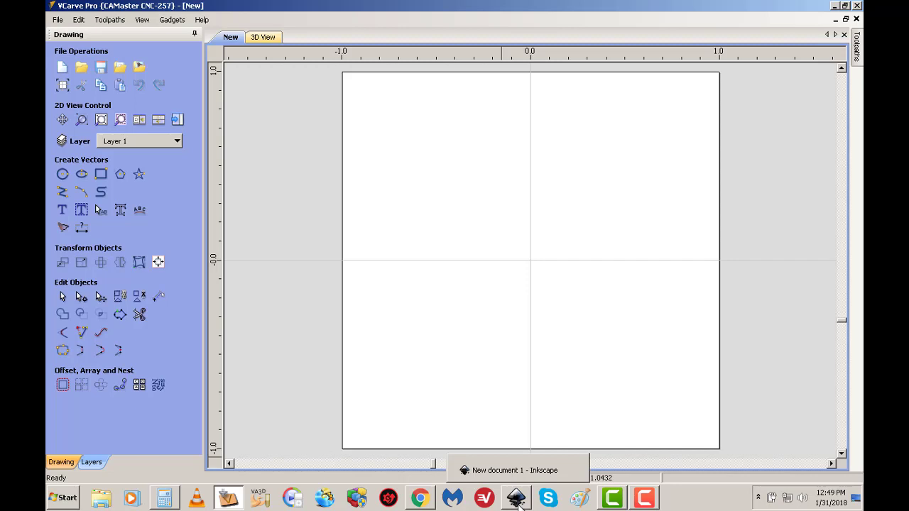
{"action": "left_click", "coordinate": [520, 504]}
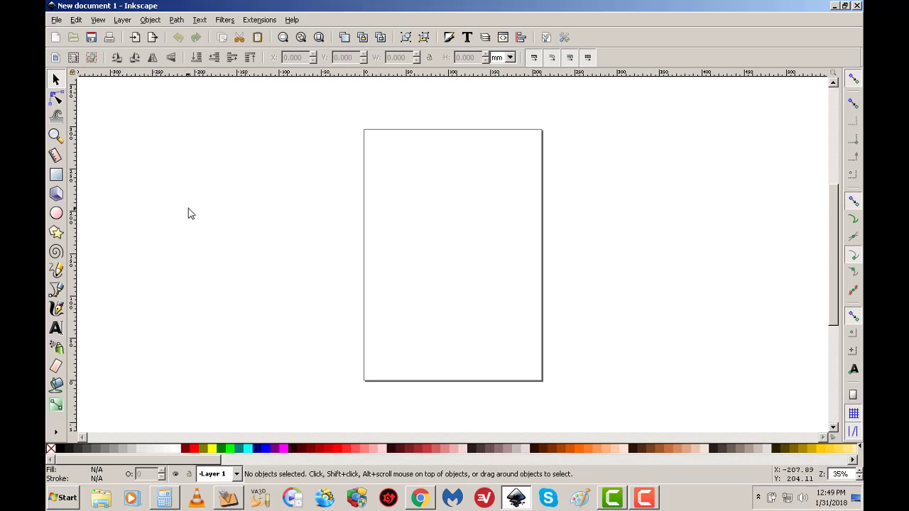
{"action": "left_click", "coordinate": [56, 20]}
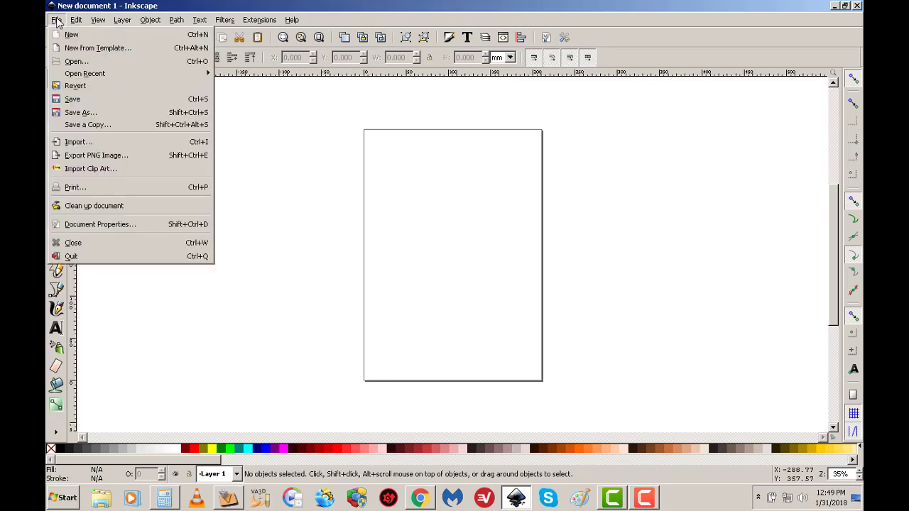
{"action": "left_click", "coordinate": [64, 63]}
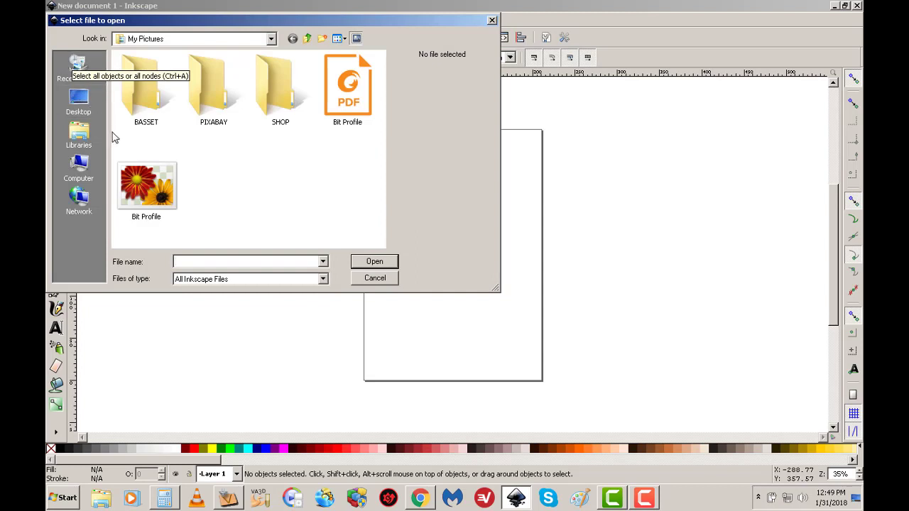
{"action": "left_click", "coordinate": [144, 206]}
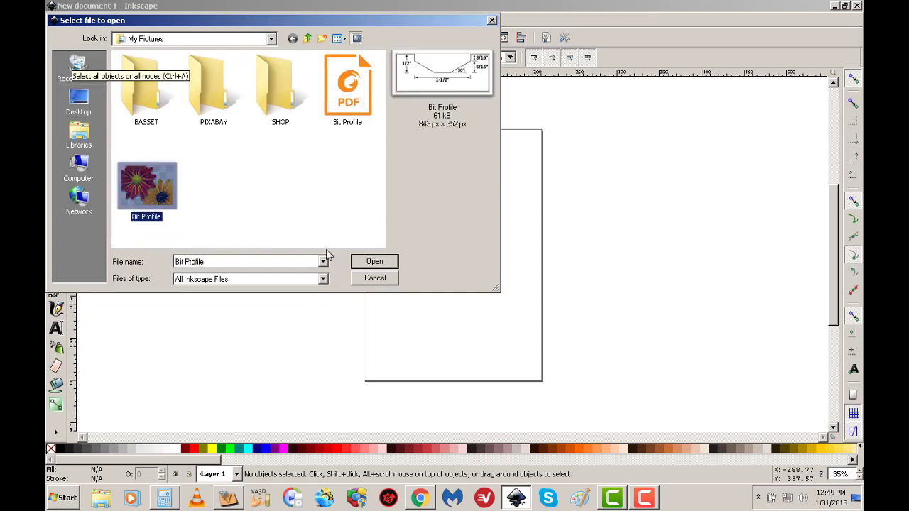
{"action": "left_click", "coordinate": [375, 262]}
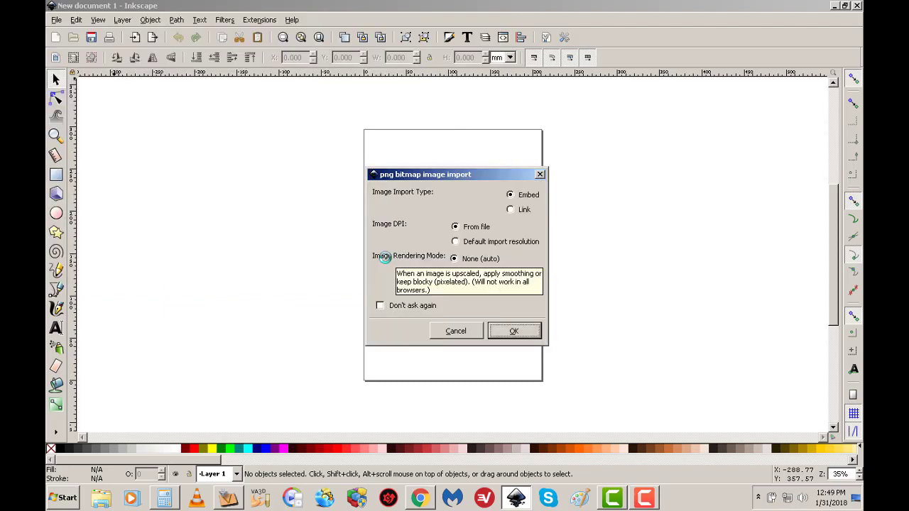
{"action": "left_click", "coordinate": [515, 332]}
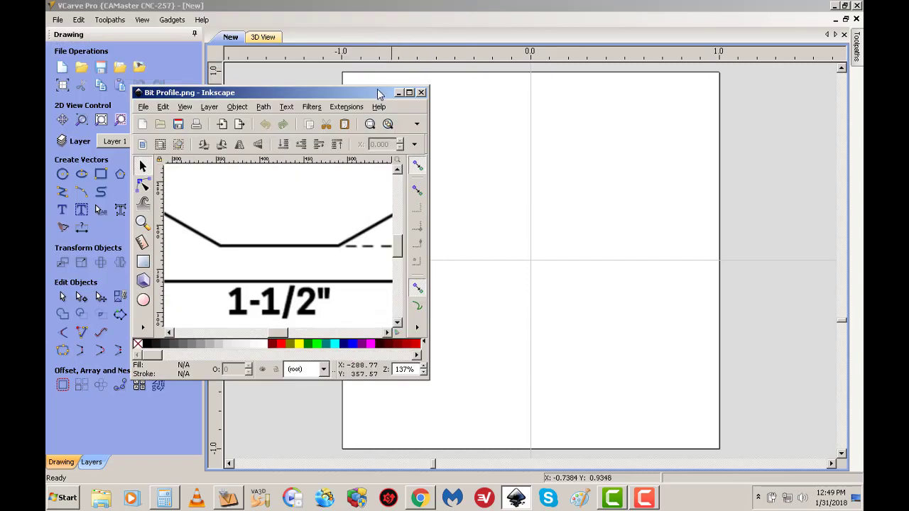
{"action": "left_click", "coordinate": [405, 90]}
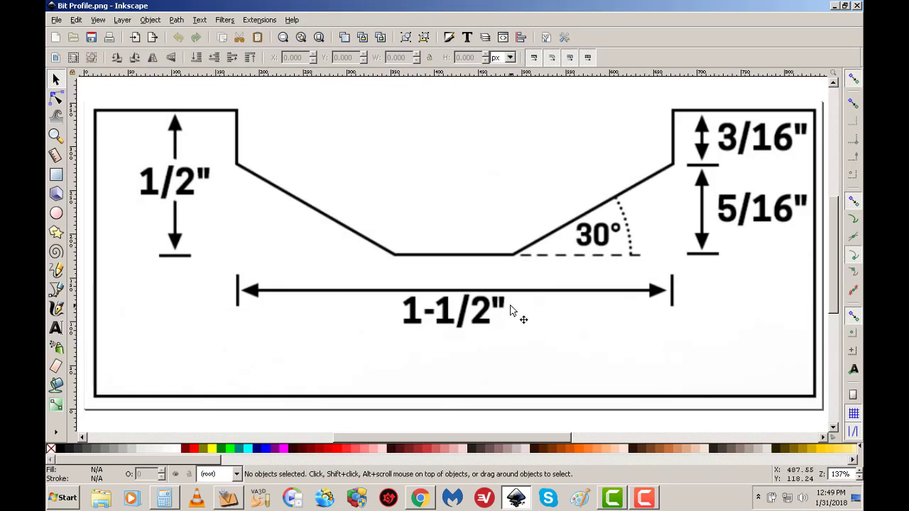
Move the Bit Profile image off the page into the empty canvas above and to its left
{"action": "key", "text": "ctrl"}
{"action": "scroll", "coordinate": [511, 311], "scroll_direction": "down", "scroll_amount": 5, "text": "ctrl"}
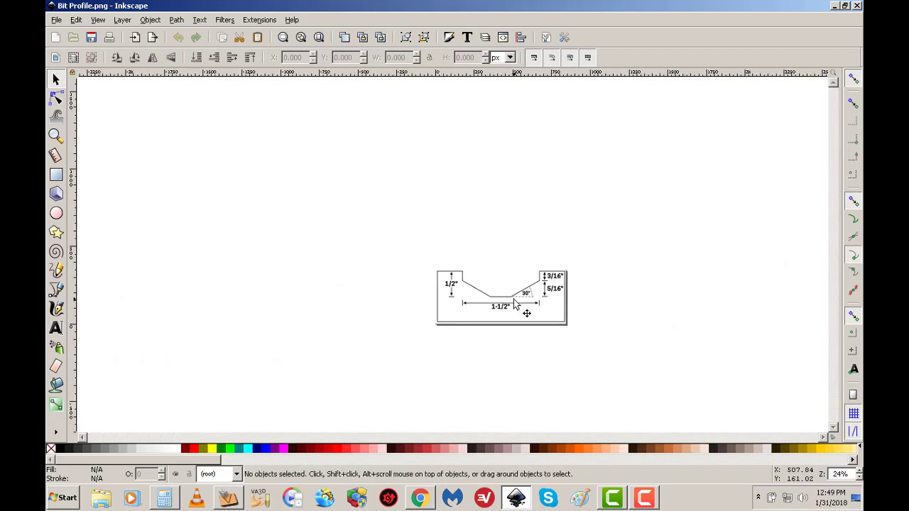
{"action": "left_click_drag", "start_coordinate": [515, 305], "coordinate": [434, 240]}
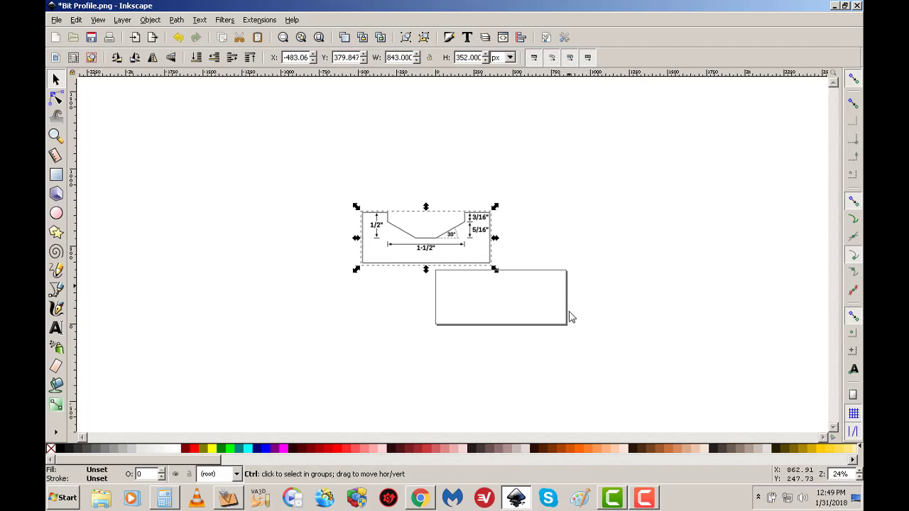
{"action": "scroll", "coordinate": [572, 318], "scroll_direction": "up", "scroll_amount": 2, "text": "ctrl"}
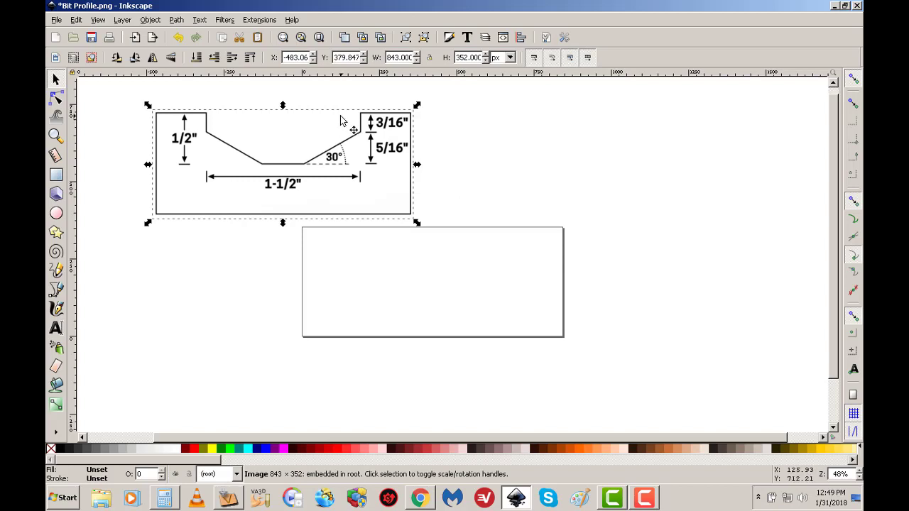
Trace the Bit Profile image into a vector path using Trace Bitmap with a single-scan brightness cutoff at threshold 0.450
{"action": "left_click", "coordinate": [177, 21]}
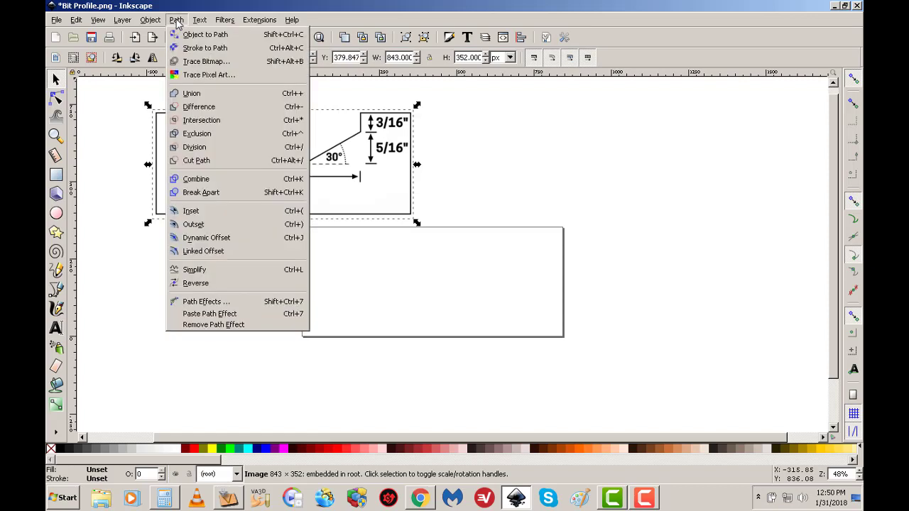
{"action": "left_click", "coordinate": [174, 62]}
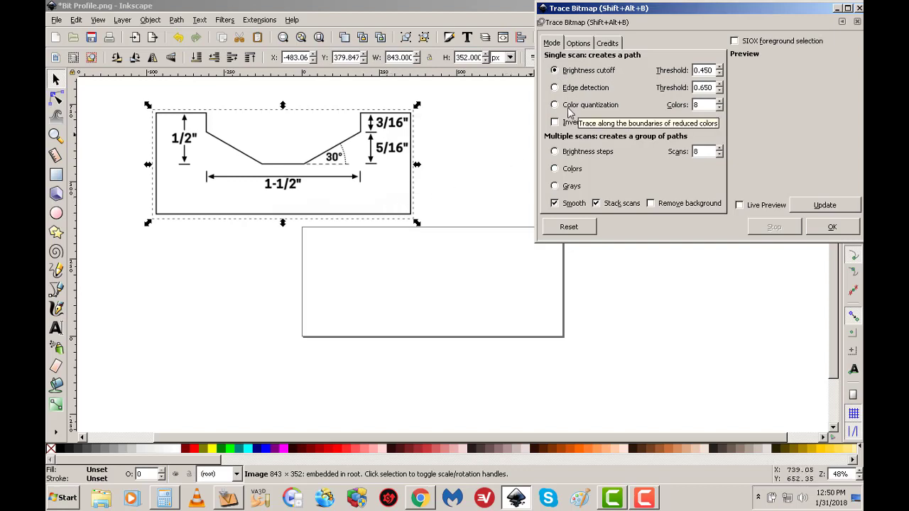
{"action": "double_click", "coordinate": [708, 69]}
{"action": "left_click", "coordinate": [696, 71]}
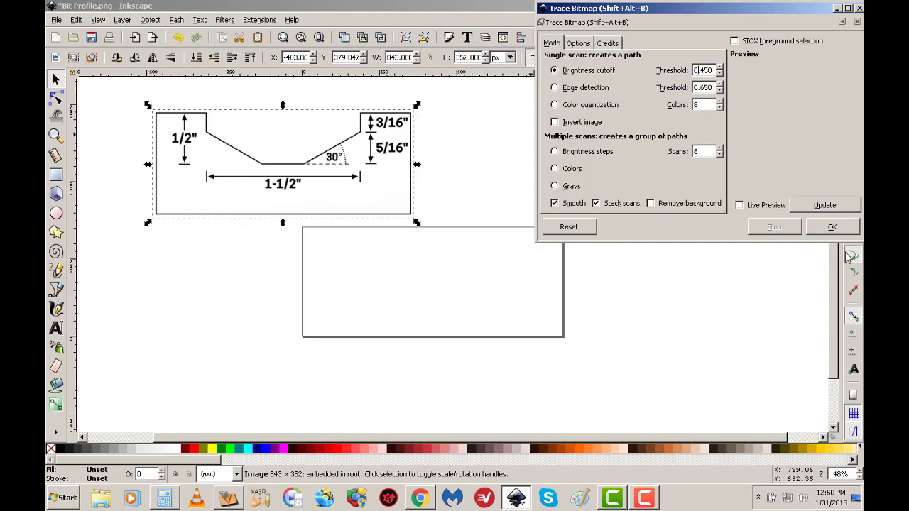
{"action": "left_click", "coordinate": [833, 227]}
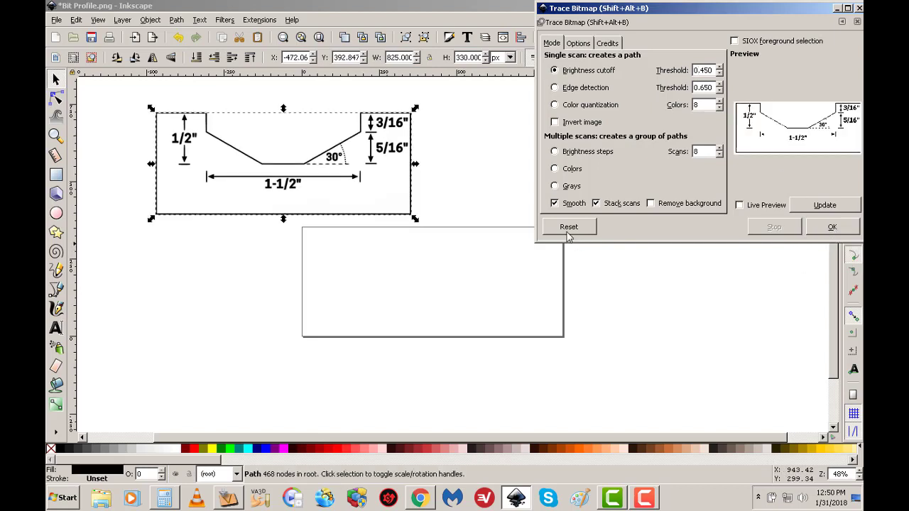
{"action": "left_click", "coordinate": [859, 7]}
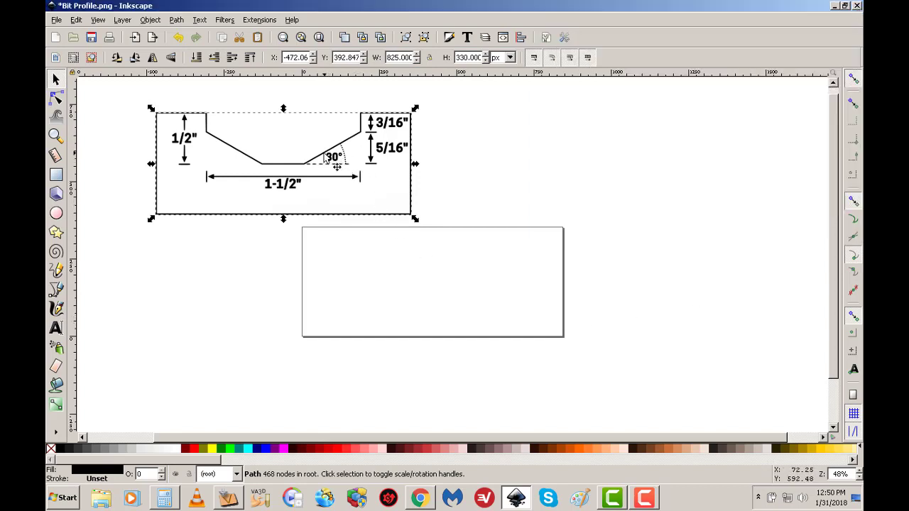
Move the traced path onto the page and place the original bitmap so it slightly overlaps the tracing
{"action": "mouse_move", "coordinate": [331, 157]}
{"action": "left_mouse_down"}
{"action": "mouse_move", "coordinate": [398, 184]}
{"action": "mouse_move", "coordinate": [436, 225]}
{"action": "mouse_move", "coordinate": [443, 249]}
{"action": "mouse_move", "coordinate": [476, 273]}
{"action": "left_mouse_up"}
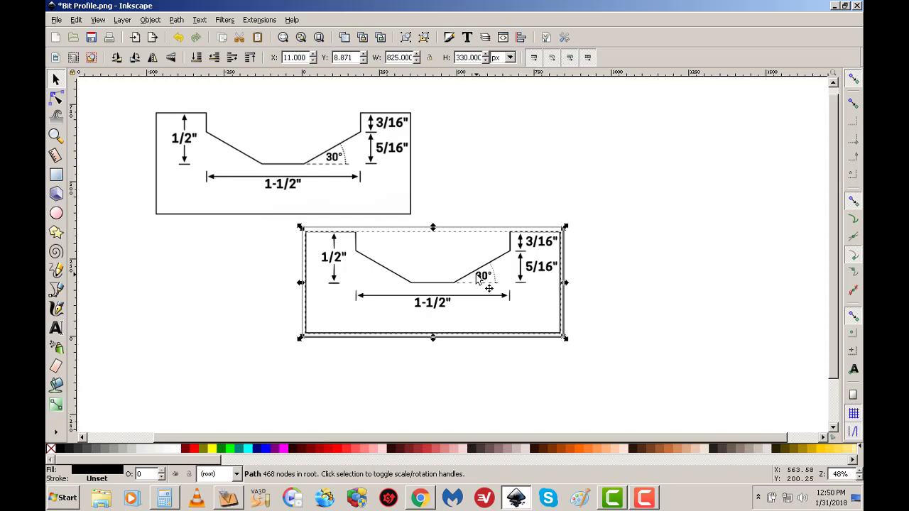
{"action": "left_click", "coordinate": [390, 152]}
{"action": "left_click_drag", "start_coordinate": [391, 152], "coordinate": [488, 186]}
{"action": "left_click", "coordinate": [604, 300]}
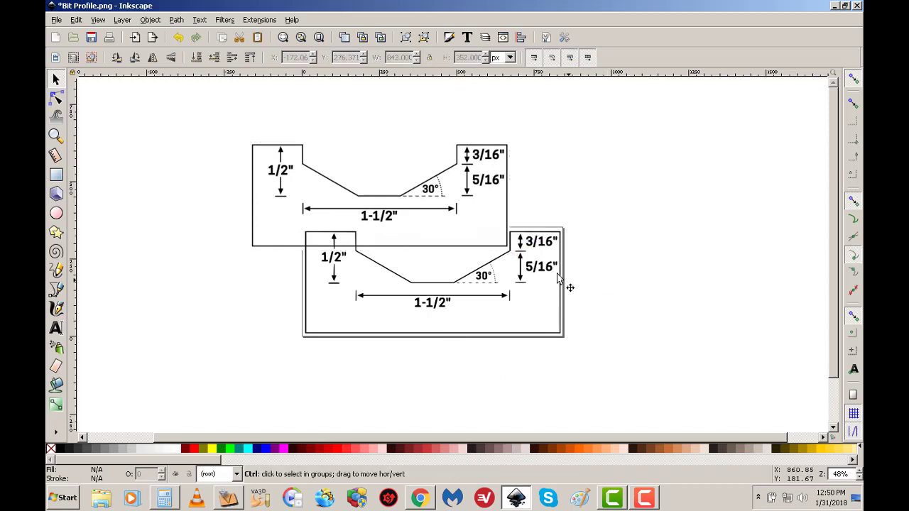
Examine the line edges of the original bitmap and the traced path up close to compare their sharpness
{"action": "scroll", "coordinate": [504, 253], "scroll_direction": "up", "scroll_amount": 3, "text": "ctrl"}
{"action": "scroll", "coordinate": [504, 252], "scroll_direction": "up", "scroll_amount": 3, "text": "ctrl"}
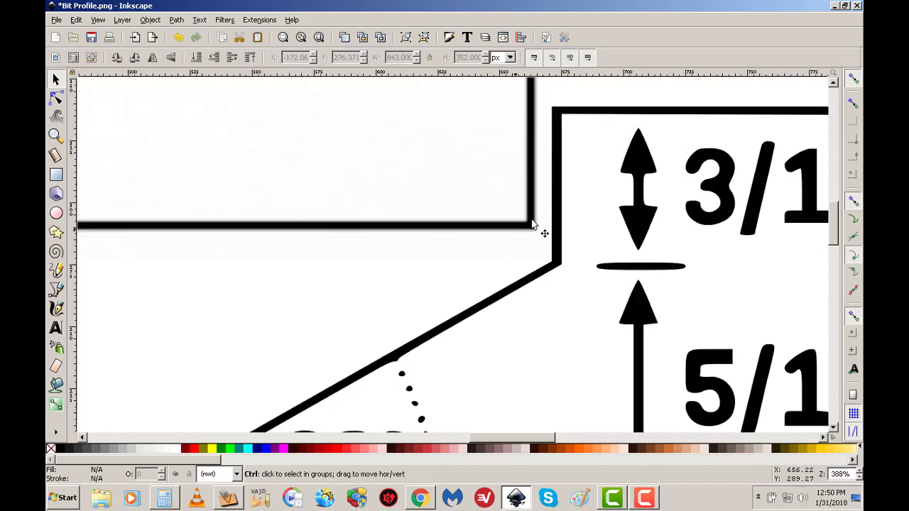
{"action": "scroll", "coordinate": [614, 204], "scroll_direction": "up", "scroll_amount": 2, "text": "ctrl"}
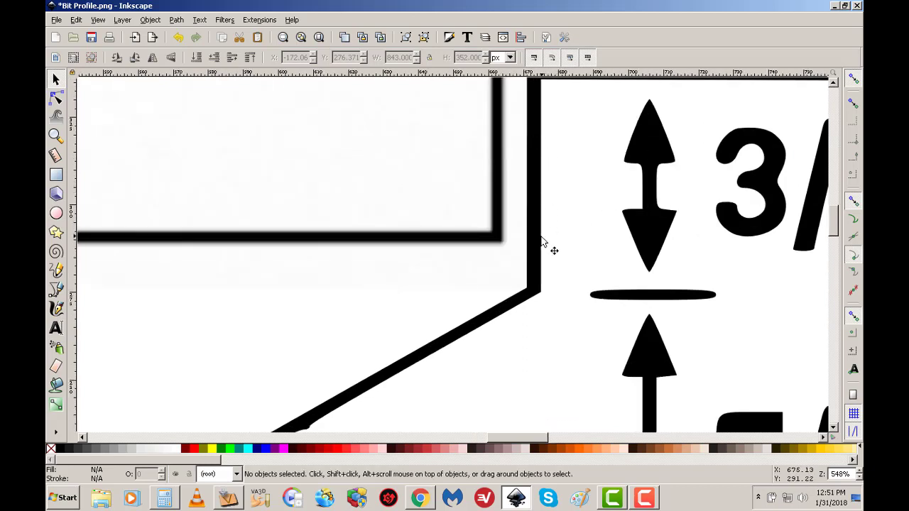
{"action": "scroll", "coordinate": [534, 201], "scroll_direction": "up", "scroll_amount": 5, "text": "ctrl"}
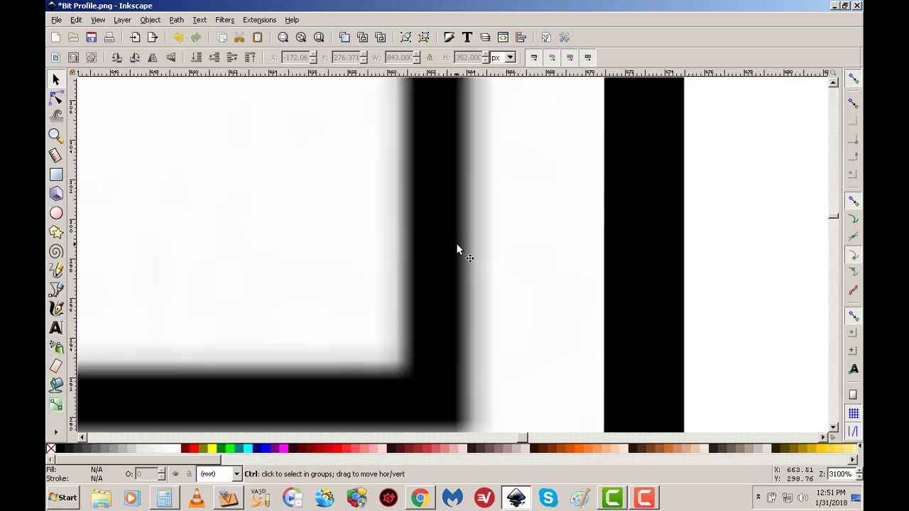
{"action": "scroll", "coordinate": [455, 245], "scroll_direction": "up", "scroll_amount": 2, "text": "ctrl"}
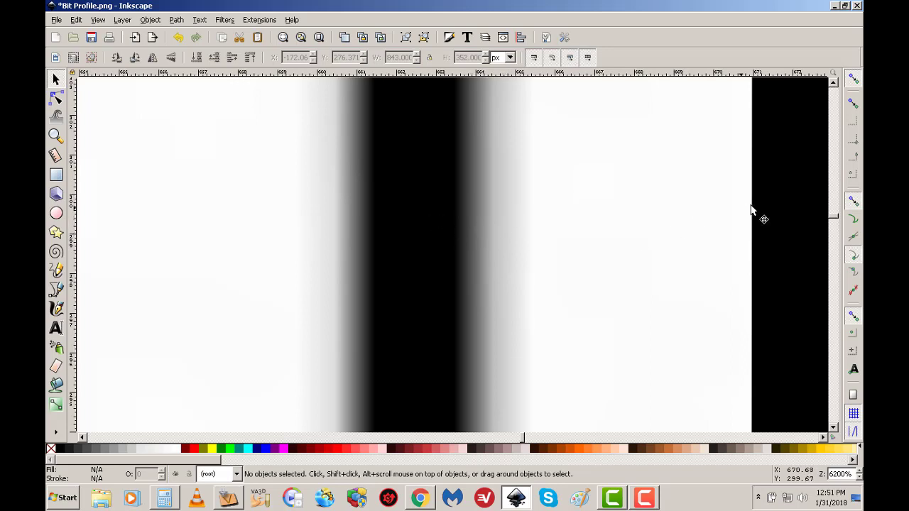
{"action": "scroll", "coordinate": [781, 188], "scroll_direction": "down", "scroll_amount": 1, "text": "ctrl"}
{"action": "scroll", "coordinate": [785, 190], "scroll_direction": "down", "scroll_amount": 9, "text": "ctrl"}
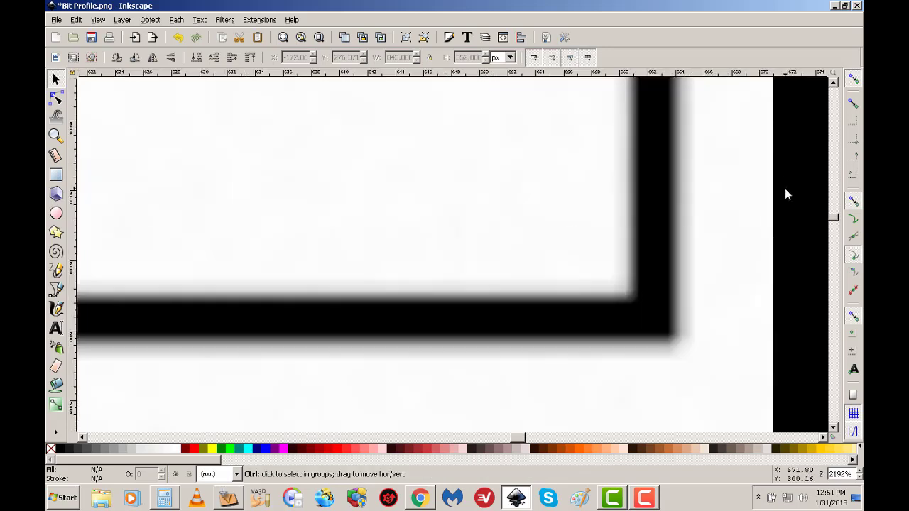
{"action": "scroll", "coordinate": [787, 194], "scroll_direction": "down", "scroll_amount": 2, "text": "ctrl"}
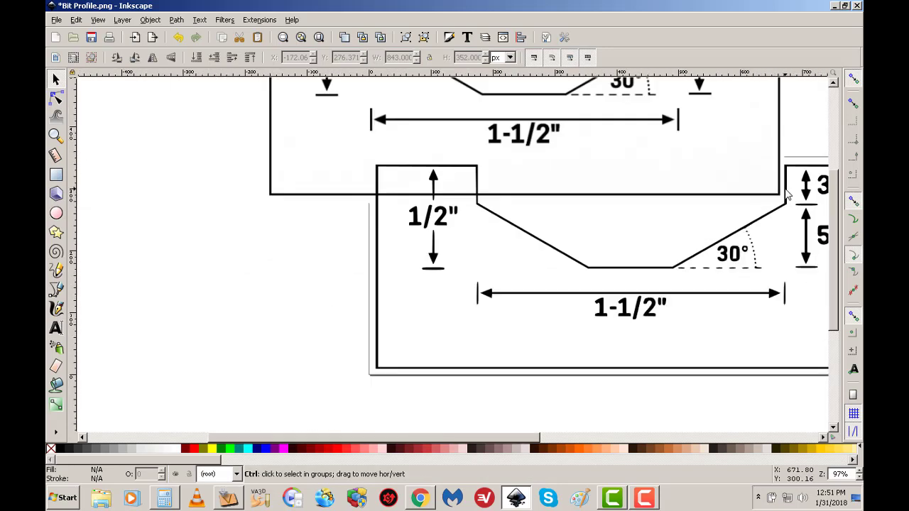
Move the original bitmap clear of the traced path and delete it
{"action": "scroll", "coordinate": [787, 195], "scroll_direction": "down", "scroll_amount": 5}
{"action": "scroll", "coordinate": [787, 195], "scroll_direction": "down", "scroll_amount": 3, "text": "ctrl"}
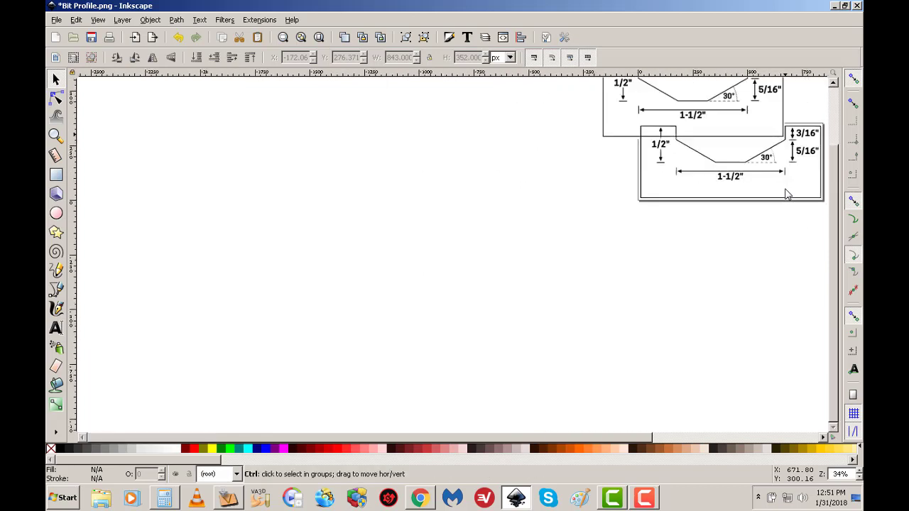
{"action": "left_click", "coordinate": [823, 437]}
{"action": "left_click", "coordinate": [824, 437]}
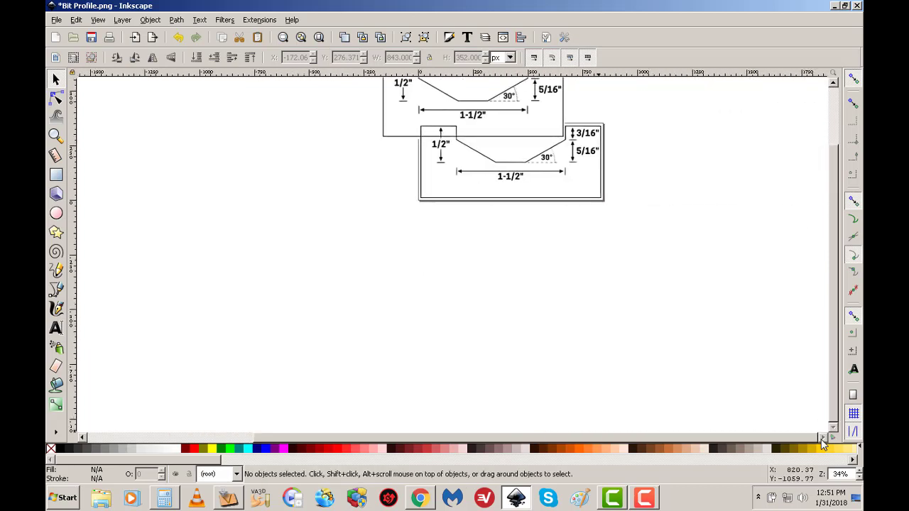
{"action": "scroll", "coordinate": [838, 190], "scroll_direction": "up", "scroll_amount": 3}
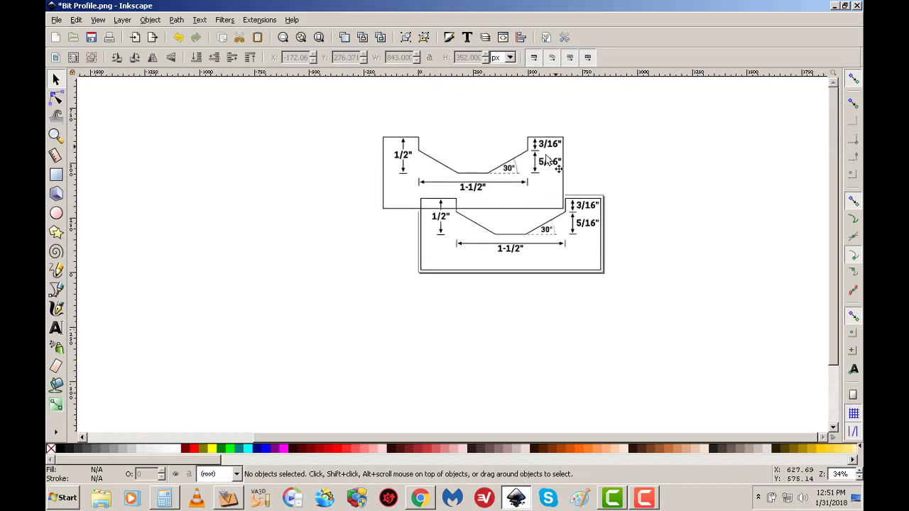
{"action": "left_click", "coordinate": [554, 170]}
{"action": "left_click_drag", "start_coordinate": [542, 160], "coordinate": [337, 194]}
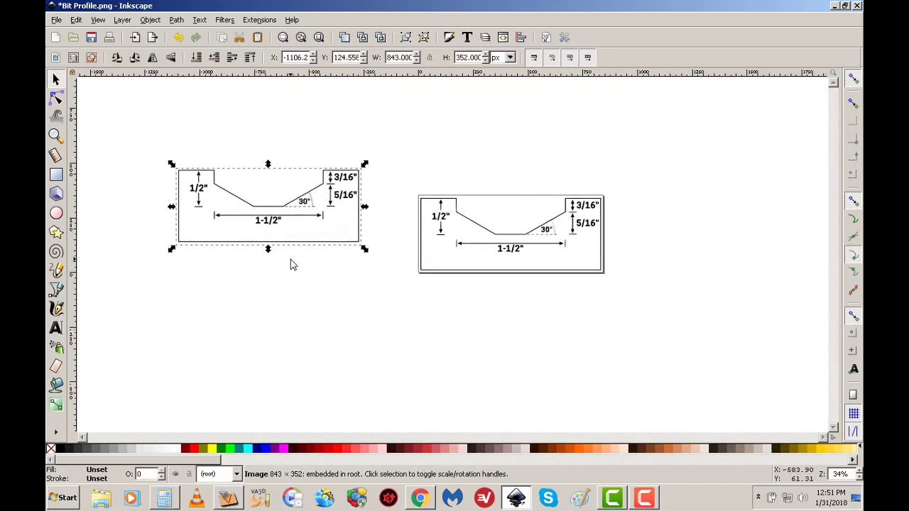
{"action": "key", "text": "Delete"}
{"action": "left_click", "coordinate": [507, 239]}
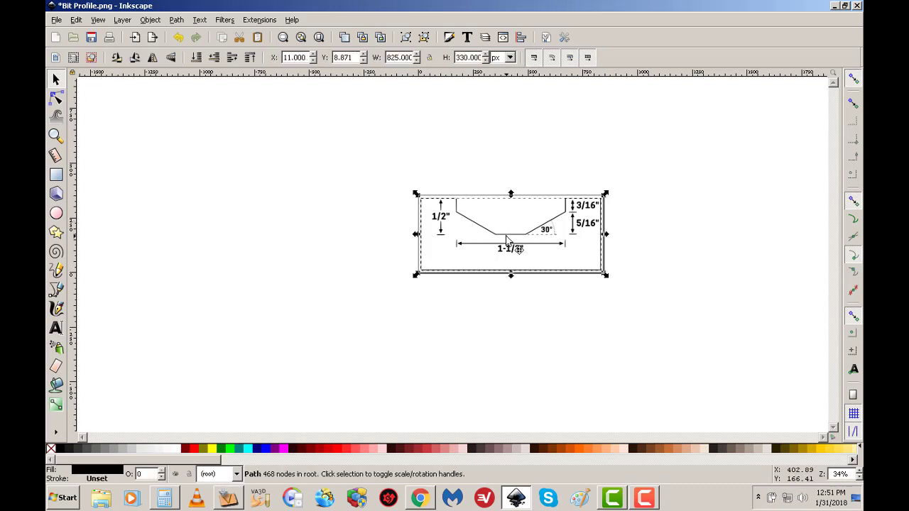
{"action": "left_click", "coordinate": [56, 21]}
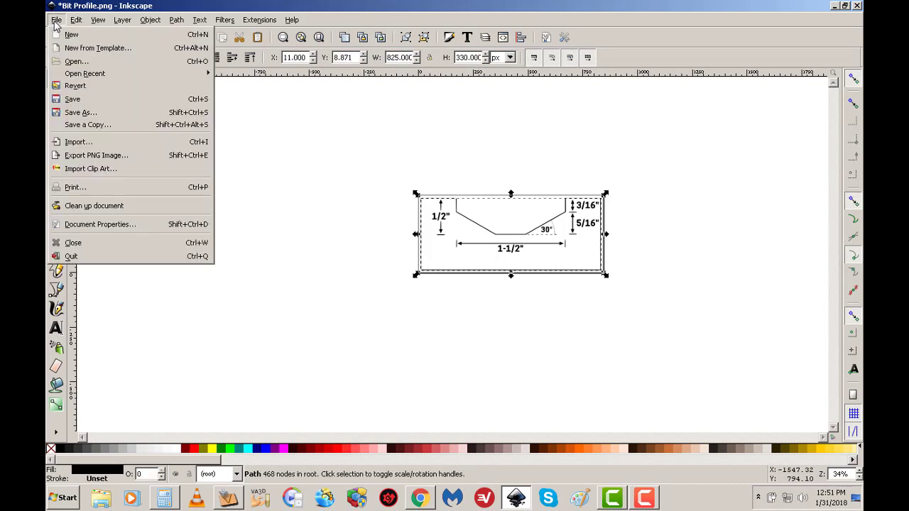
{"action": "left_click", "coordinate": [78, 113]}
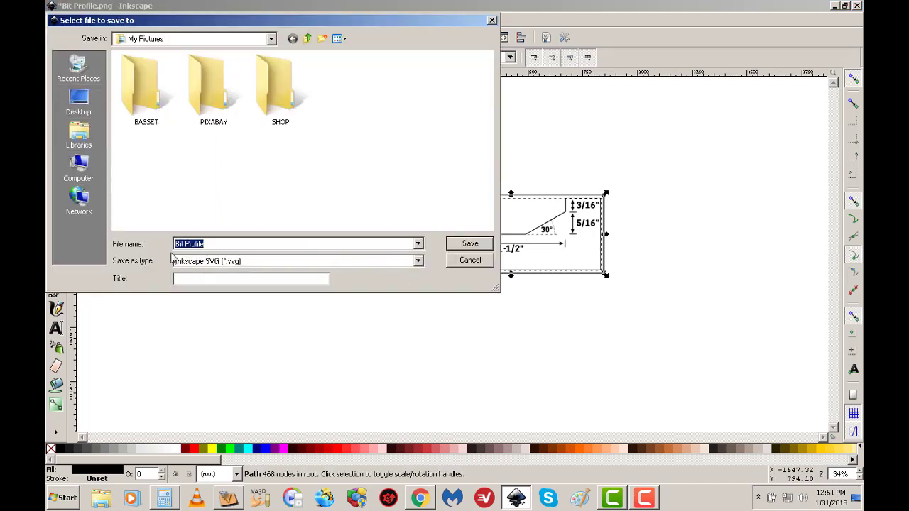
{"action": "left_click", "coordinate": [419, 262]}
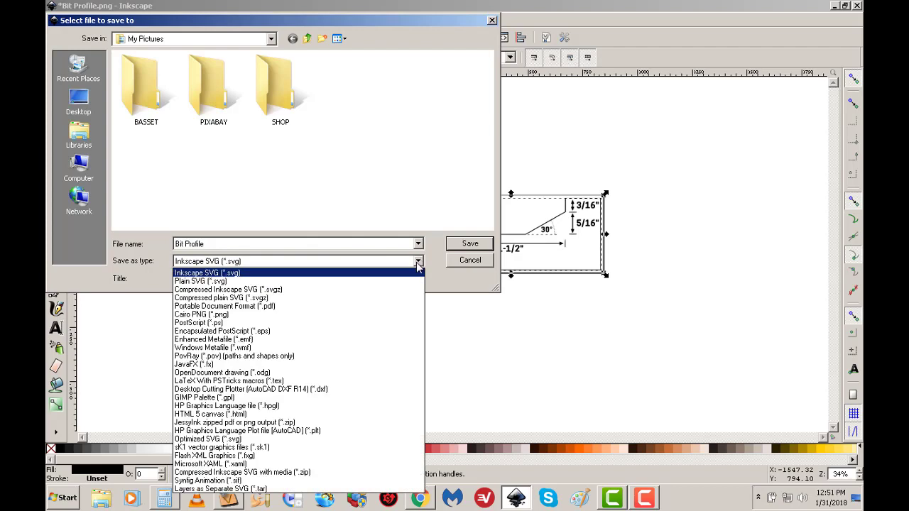
{"action": "left_click", "coordinate": [272, 306]}
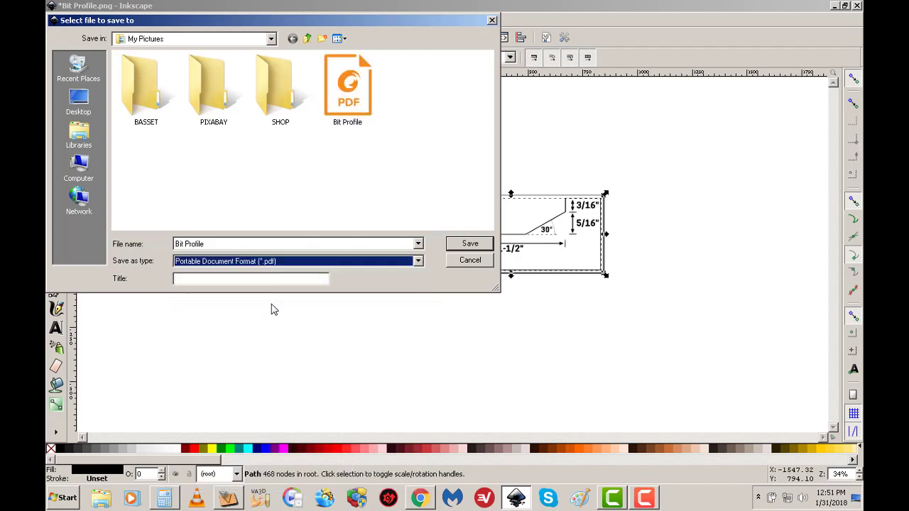
{"action": "left_click", "coordinate": [492, 20]}
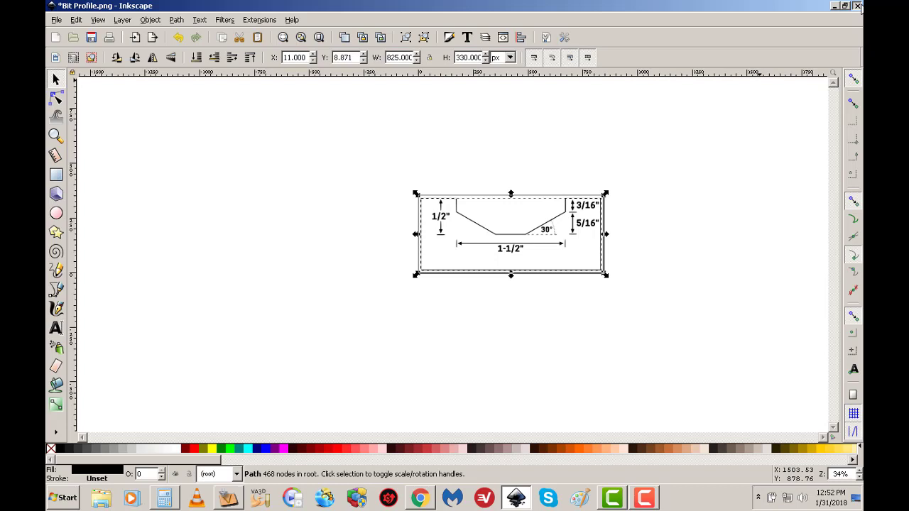
Close the Bit Profile document without saving its changes and switch to the new job in VCarve Pro
{"action": "left_click", "coordinate": [857, 6]}
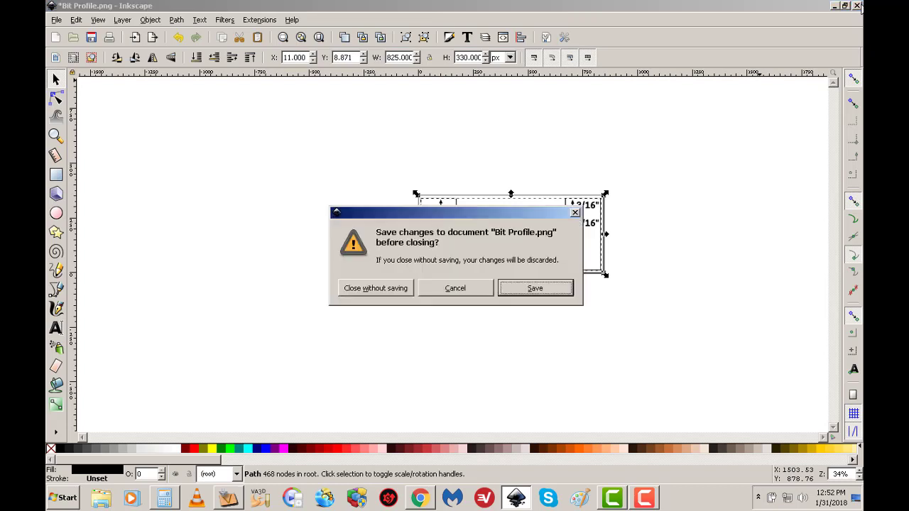
{"action": "left_click", "coordinate": [388, 294]}
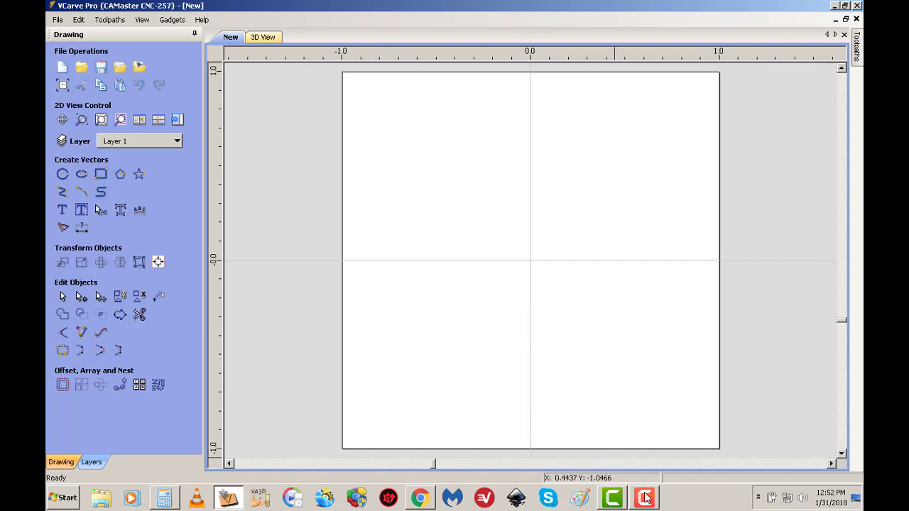
{"action": "mouse_move", "coordinate": [649, 500]}
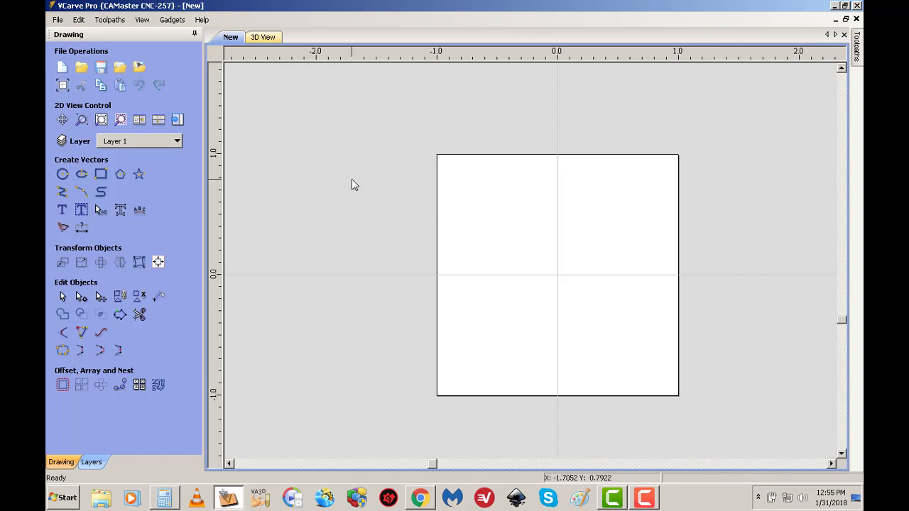
Import the vectors from the Bit Profile PDF in My Pictures into the new job
{"action": "left_click", "coordinate": [121, 69]}
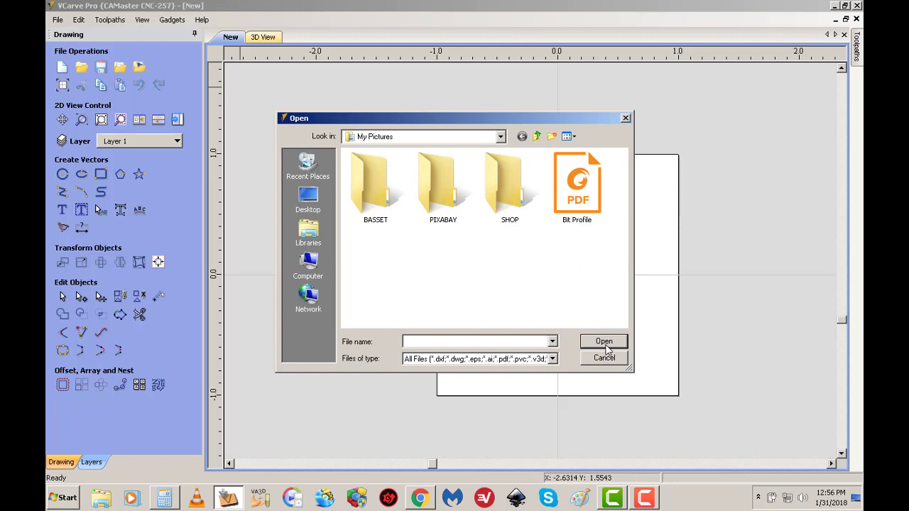
{"action": "left_click", "coordinate": [581, 176]}
{"action": "left_click", "coordinate": [595, 347]}
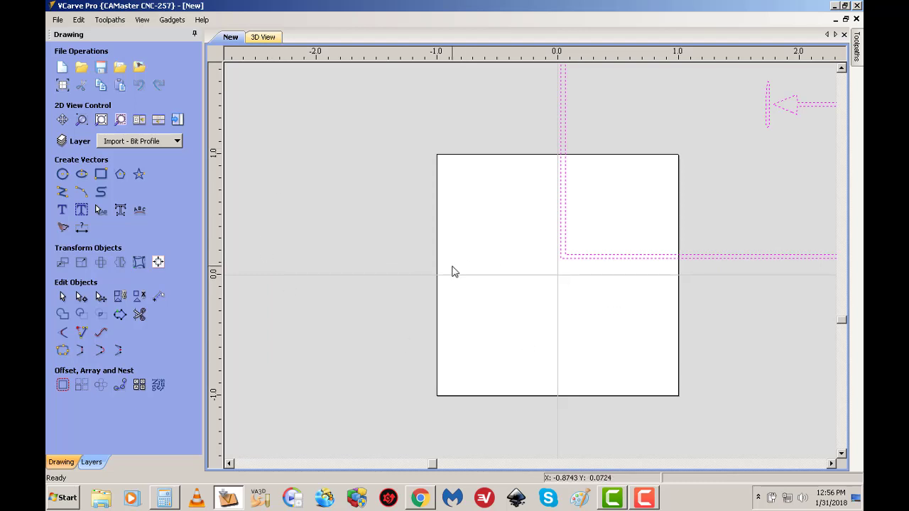
Try scaling all imported vectors to a width of 1.5 inches with X and Y linked, and undo the resize
{"action": "scroll", "coordinate": [453, 270], "scroll_direction": "down", "scroll_amount": 5}
{"action": "left_click_drag", "start_coordinate": [706, 341], "coordinate": [327, 167]}
{"action": "left_click", "coordinate": [561, 233]}
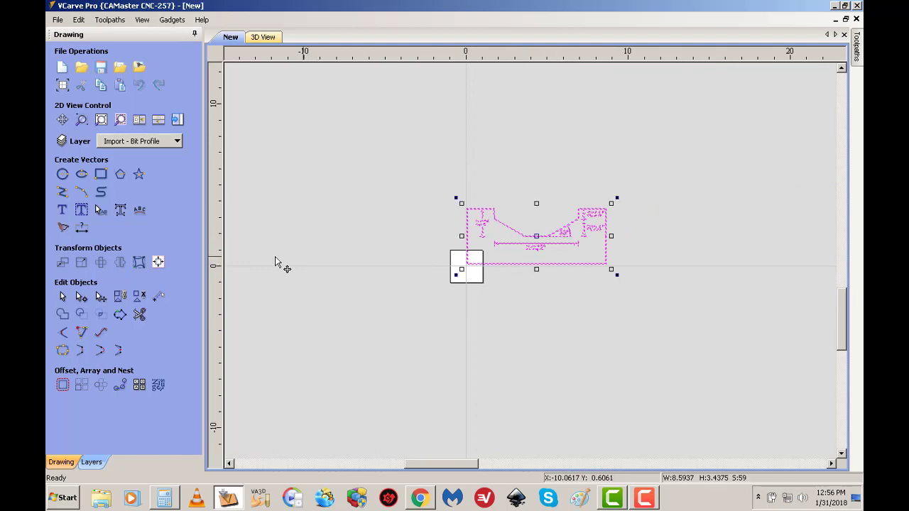
{"action": "left_click", "coordinate": [81, 263]}
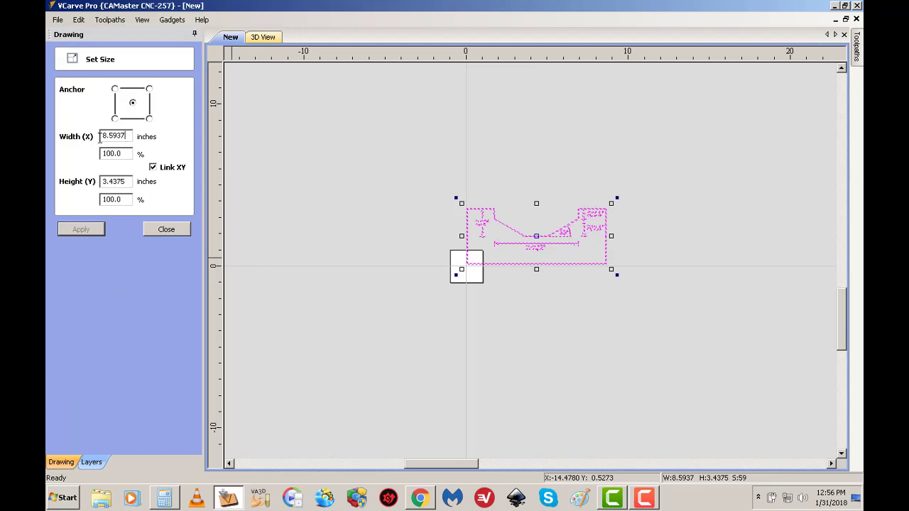
{"action": "left_click_drag", "start_coordinate": [124, 137], "coordinate": [65, 155]}
{"action": "type", "text": "1.5"}
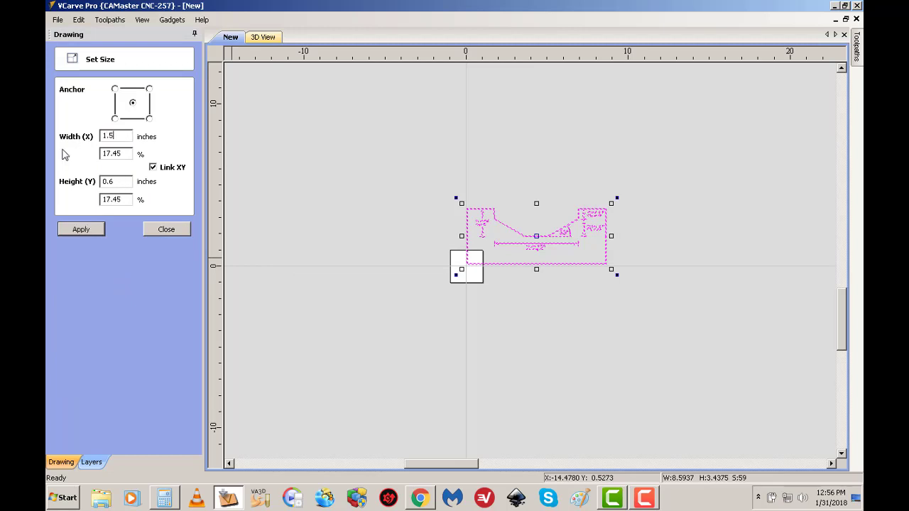
{"action": "left_click", "coordinate": [81, 229]}
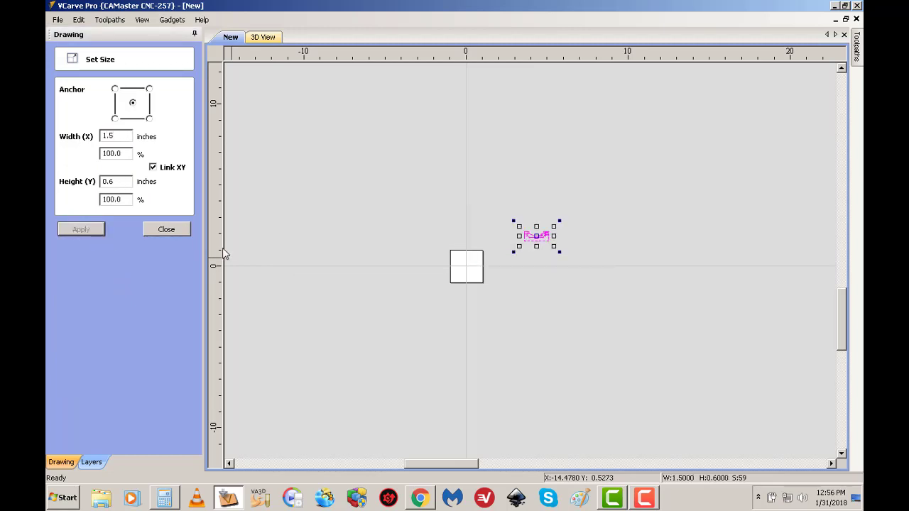
{"action": "left_click", "coordinate": [179, 230]}
{"action": "left_click", "coordinate": [138, 85]}
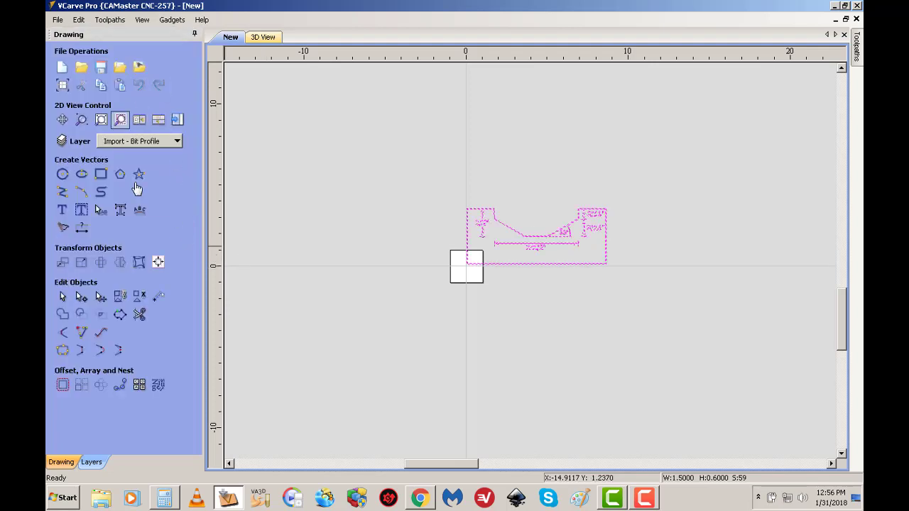
{"action": "scroll", "coordinate": [474, 284], "scroll_direction": "up", "scroll_amount": 3}
{"action": "left_click", "coordinate": [542, 142]}
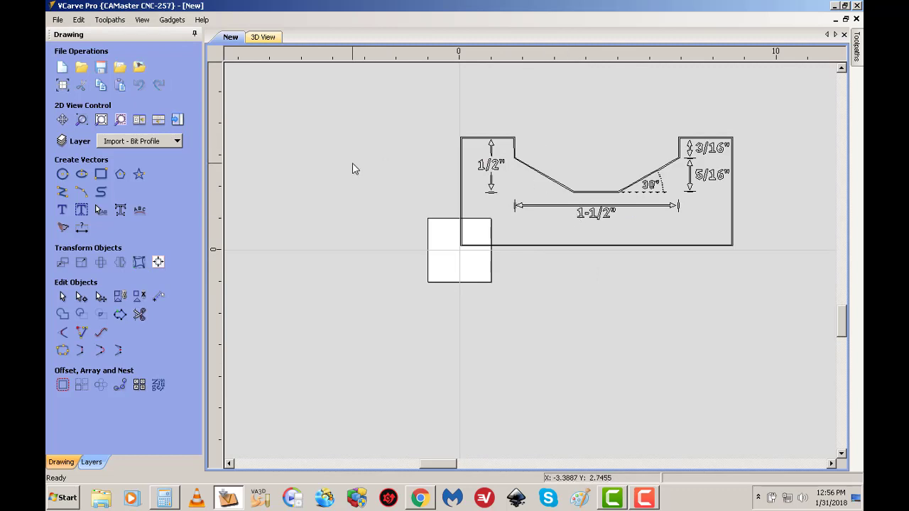
Move the whole imported profile drawing clear of the white job area, placing it just above the material
{"action": "left_click", "coordinate": [122, 69]}
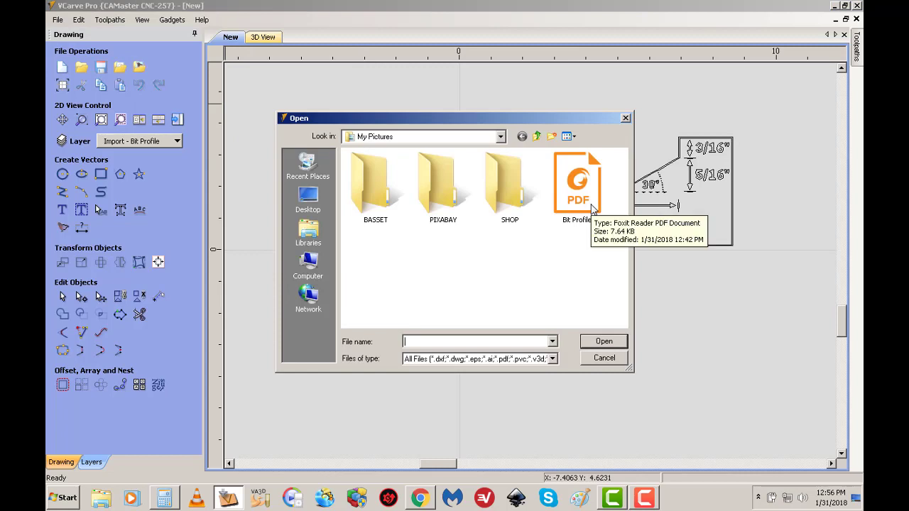
{"action": "left_click", "coordinate": [615, 361]}
{"action": "scroll", "coordinate": [700, 305], "scroll_direction": "down", "scroll_amount": 2}
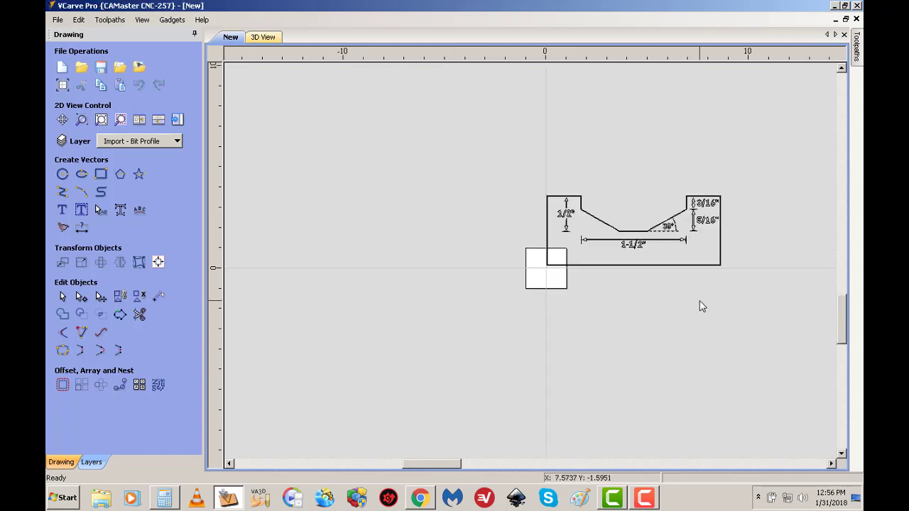
{"action": "left_click", "coordinate": [654, 266]}
{"action": "left_click", "coordinate": [637, 239]}
{"action": "left_click_drag", "start_coordinate": [633, 229], "coordinate": [531, 209]}
{"action": "left_click", "coordinate": [465, 341]}
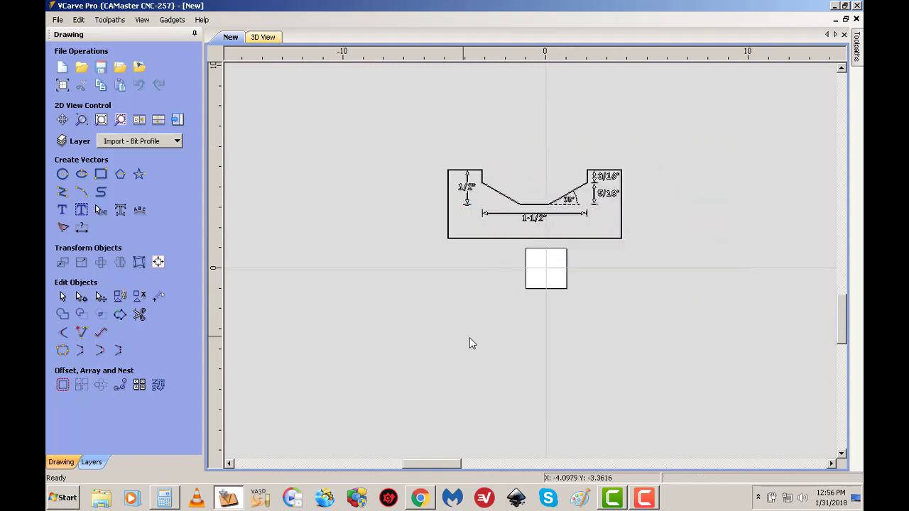
Draw a square-cornered rectangle about 1.74 inches wide and 0.46 inch high inside the job area
{"action": "scroll", "coordinate": [512, 209], "scroll_direction": "up", "scroll_amount": 2}
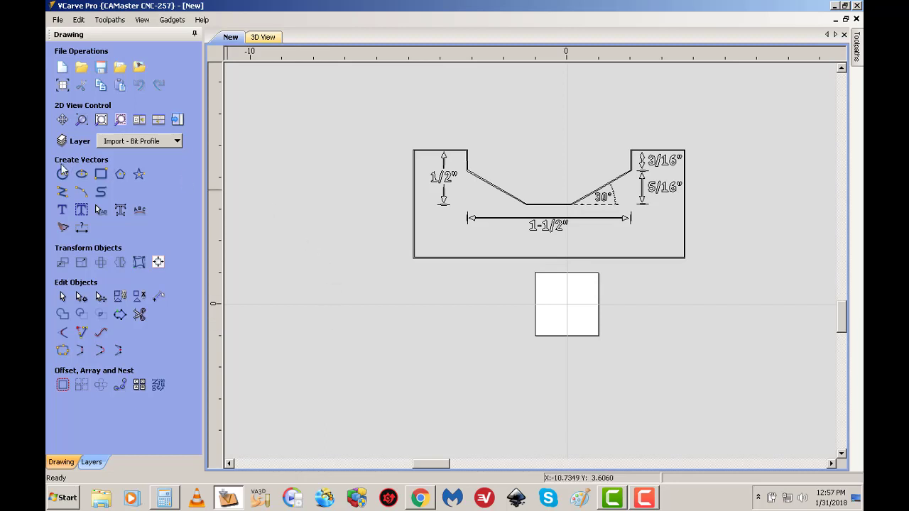
{"action": "left_click", "coordinate": [101, 174]}
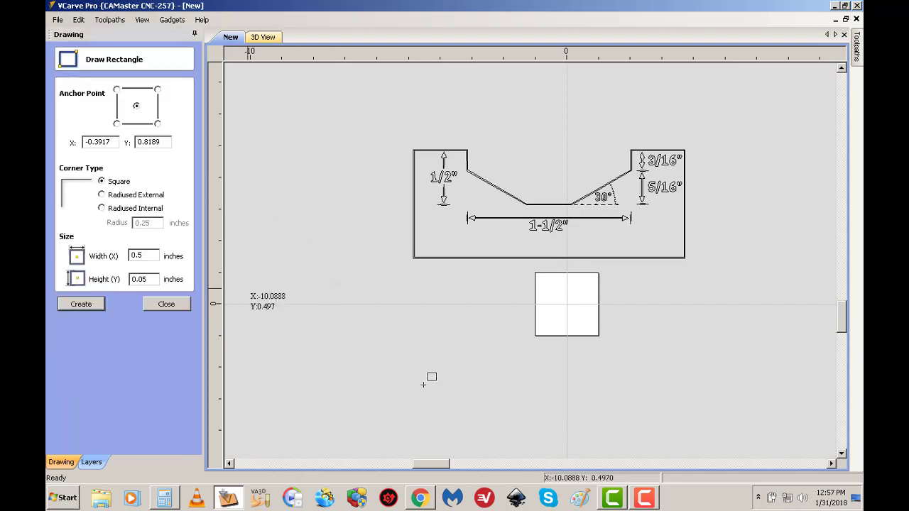
{"action": "mouse_move", "coordinate": [537, 294]}
{"action": "left_mouse_down"}
{"action": "mouse_move", "coordinate": [587, 299]}
{"action": "mouse_move", "coordinate": [592, 309]}
{"action": "left_mouse_up"}
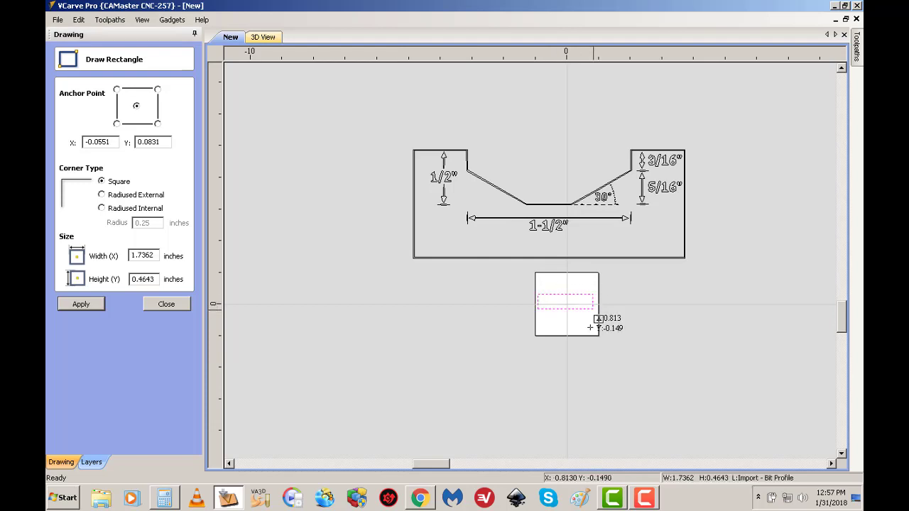
Set the new rectangle's width to 1.5 inches and its height to 0.5 inch, and apply the size
{"action": "double_click", "coordinate": [142, 254]}
{"action": "type", "text": "5"}
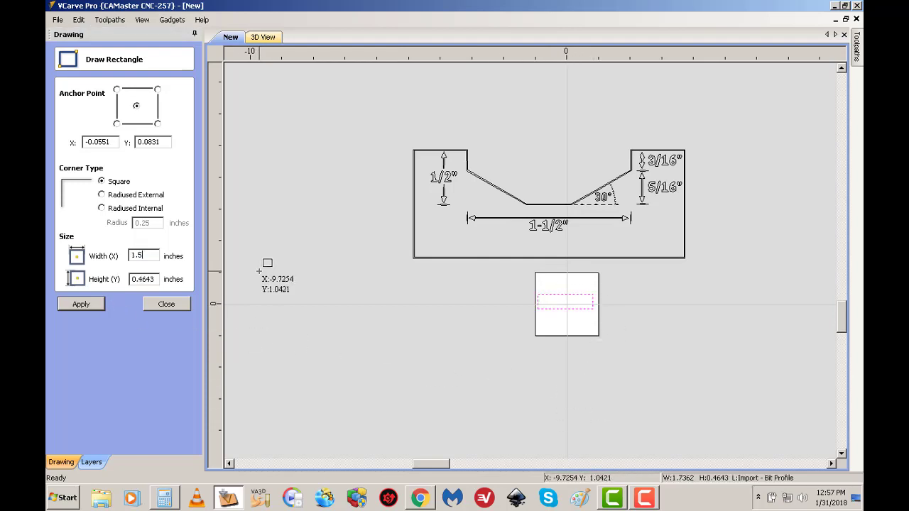
{"action": "double_click", "coordinate": [140, 280]}
{"action": "type", "text": "5"}
{"action": "scroll", "coordinate": [433, 341], "scroll_direction": "up", "scroll_amount": 2}
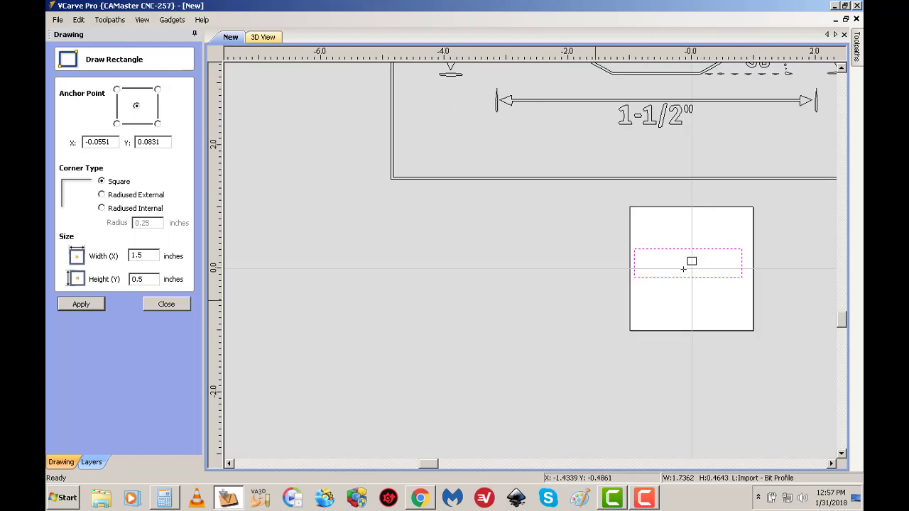
{"action": "left_click", "coordinate": [832, 463]}
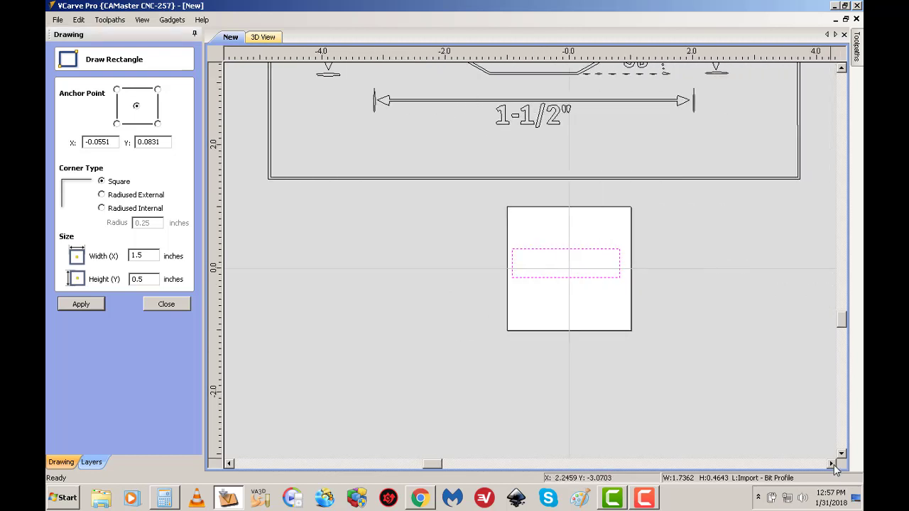
{"action": "left_click", "coordinate": [79, 305]}
{"action": "left_click", "coordinate": [165, 305]}
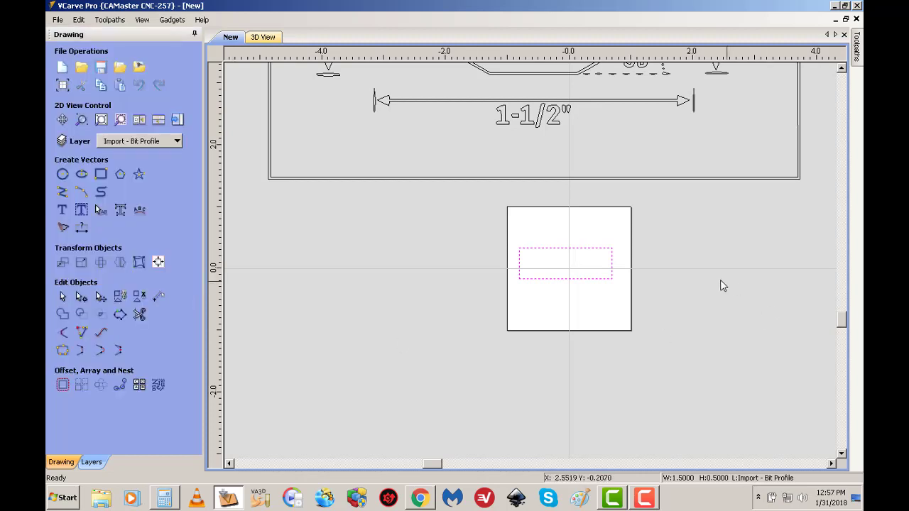
Examine the imported profile's outlines and corners up close, including the sloped edge beside the 1/2" dimension
{"action": "scroll", "coordinate": [716, 285], "scroll_direction": "down", "scroll_amount": 3}
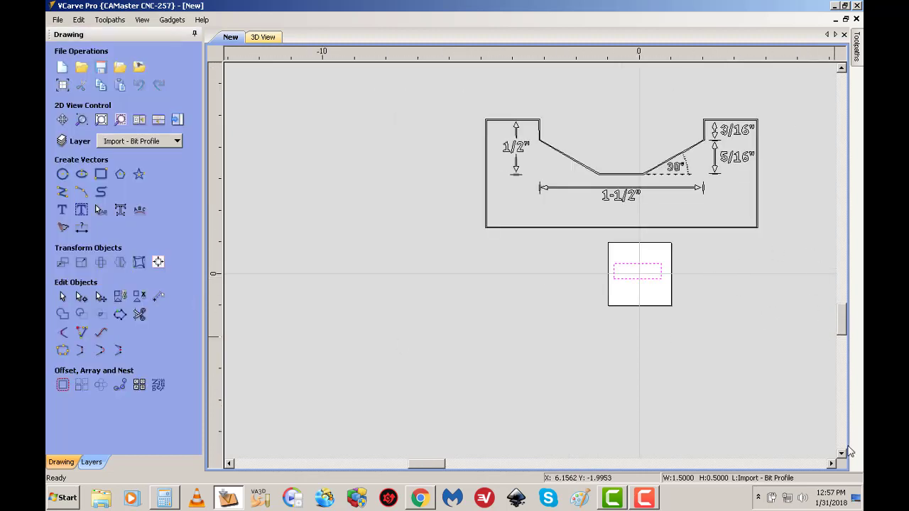
{"action": "left_click", "coordinate": [832, 464]}
{"action": "left_click", "coordinate": [832, 463]}
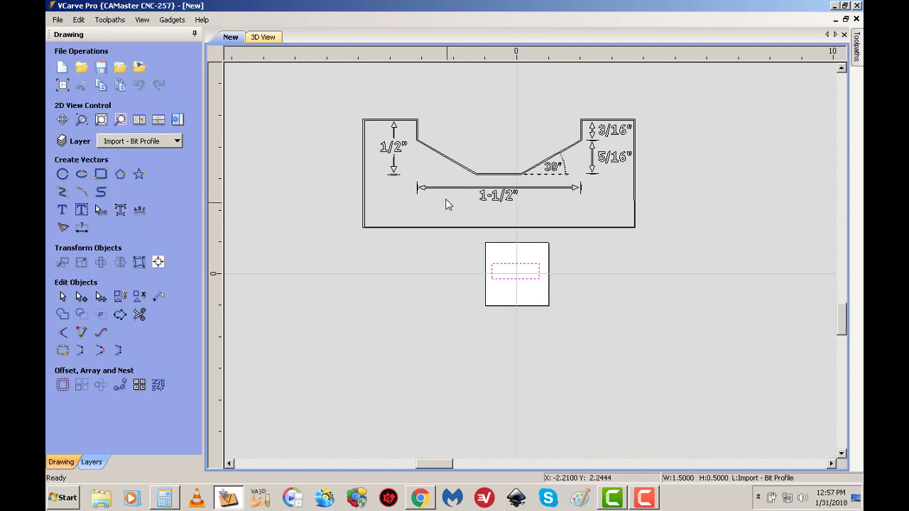
{"action": "scroll", "coordinate": [479, 87], "scroll_direction": "up", "scroll_amount": 1}
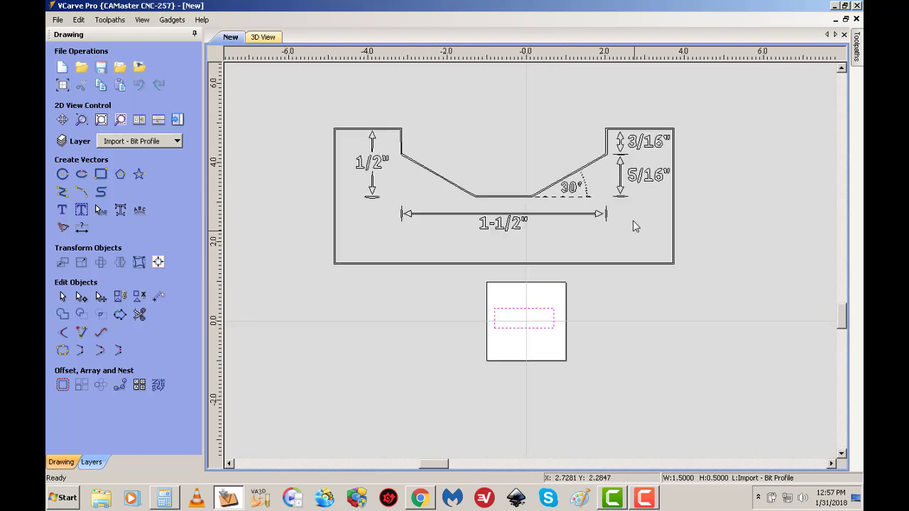
{"action": "scroll", "coordinate": [628, 213], "scroll_direction": "up", "scroll_amount": 1}
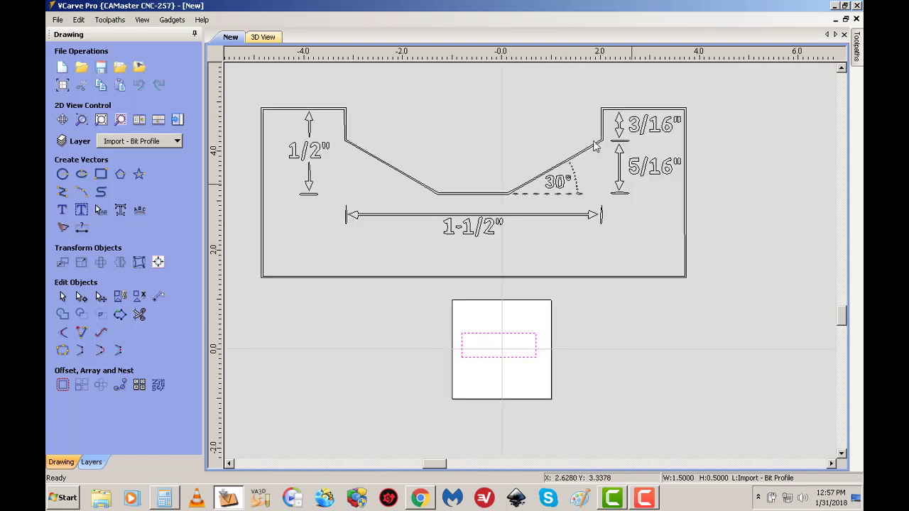
{"action": "scroll", "coordinate": [342, 139], "scroll_direction": "up", "scroll_amount": 5}
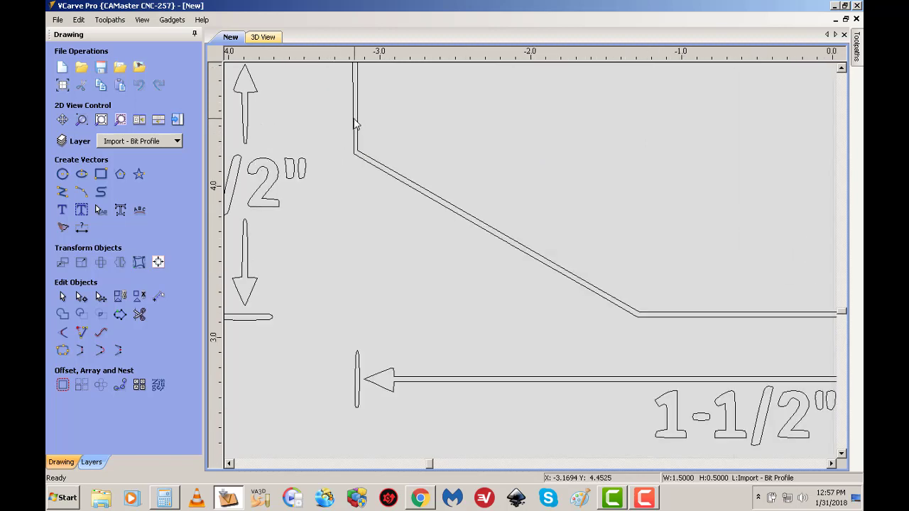
{"action": "scroll", "coordinate": [496, 195], "scroll_direction": "down", "scroll_amount": 5}
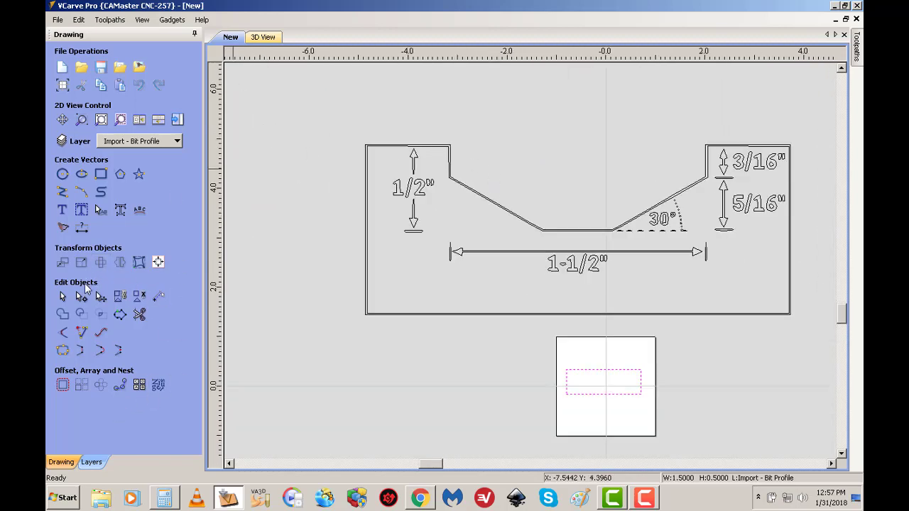
Select the inner of the imported profile's two parallel outlines in node editing and delete it, keeping the outer outline
{"action": "left_click", "coordinate": [81, 298]}
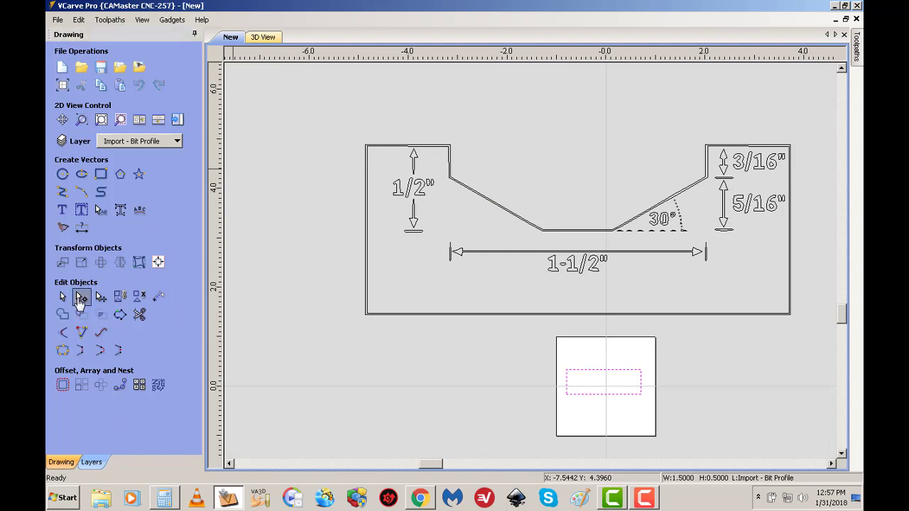
{"action": "scroll", "coordinate": [455, 167], "scroll_direction": "up", "scroll_amount": 3}
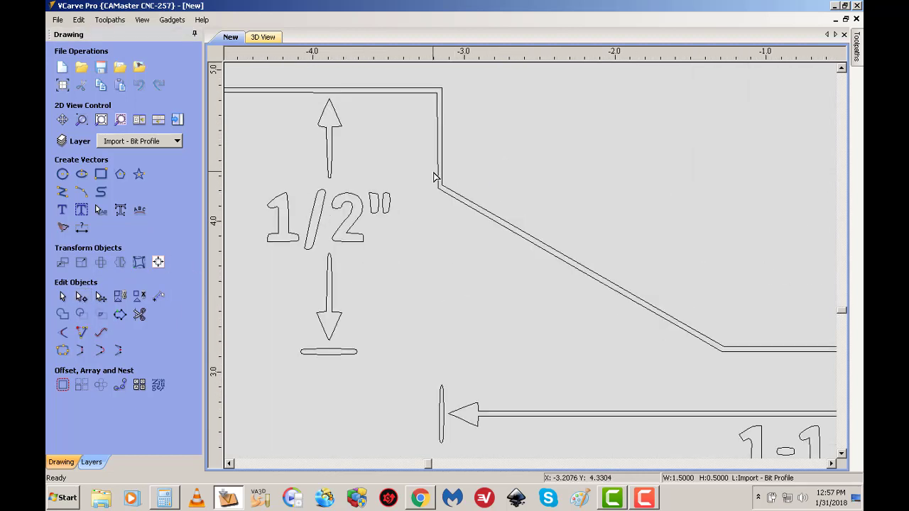
{"action": "left_click", "coordinate": [425, 93]}
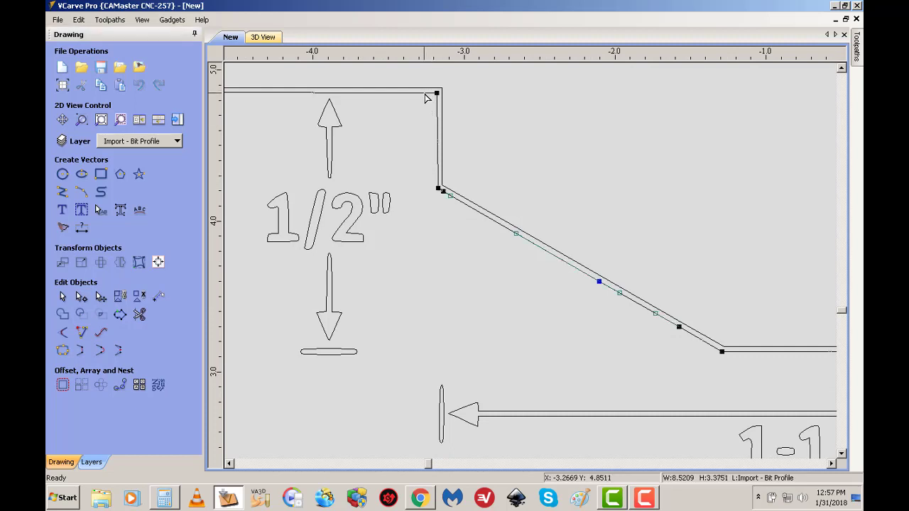
{"action": "left_click", "coordinate": [610, 151]}
{"action": "scroll", "coordinate": [688, 201], "scroll_direction": "down", "scroll_amount": 2}
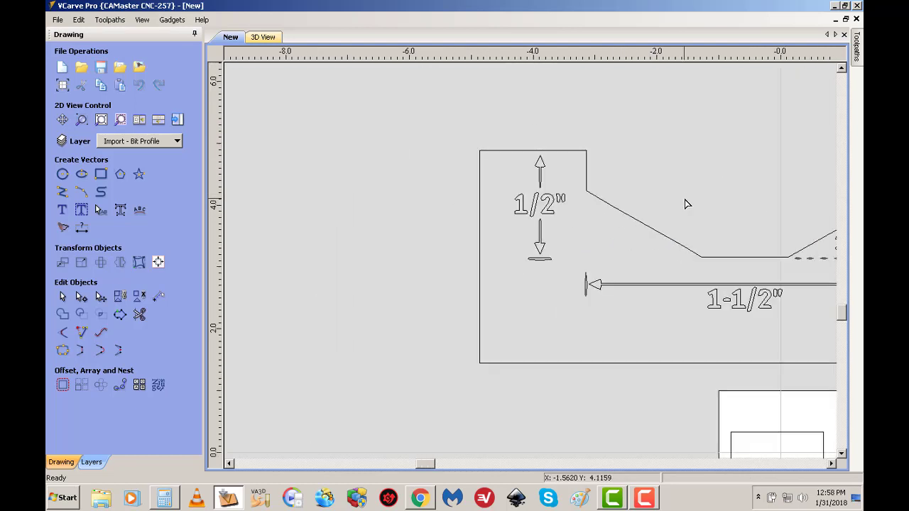
Delete the two horizontal top spans of the remaining outline, on either side of the recess, to separate the bit profile
{"action": "left_click", "coordinate": [831, 465]}
{"action": "left_click", "coordinate": [831, 465]}
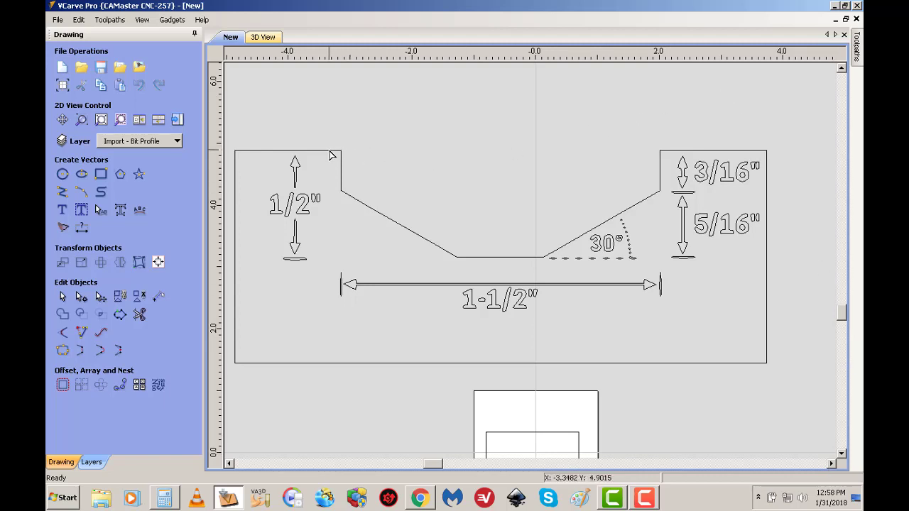
{"action": "left_click", "coordinate": [336, 152]}
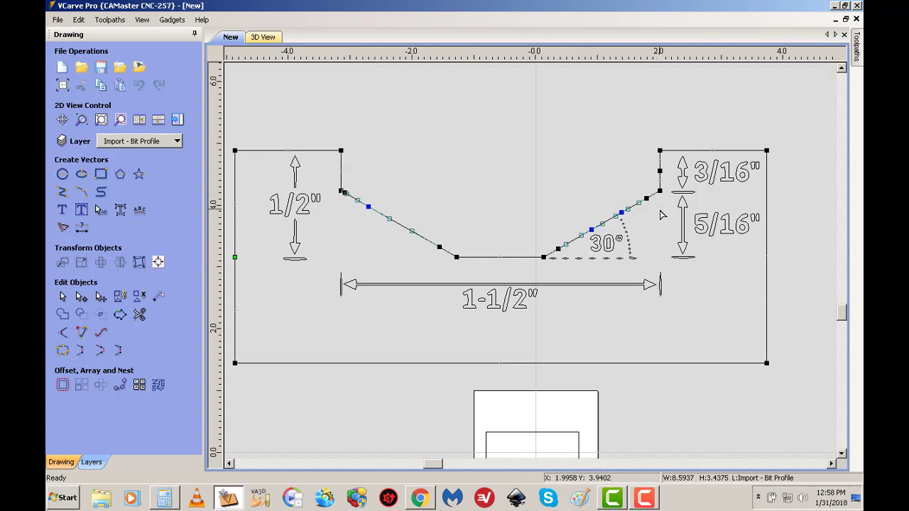
{"action": "right_click", "coordinate": [693, 152]}
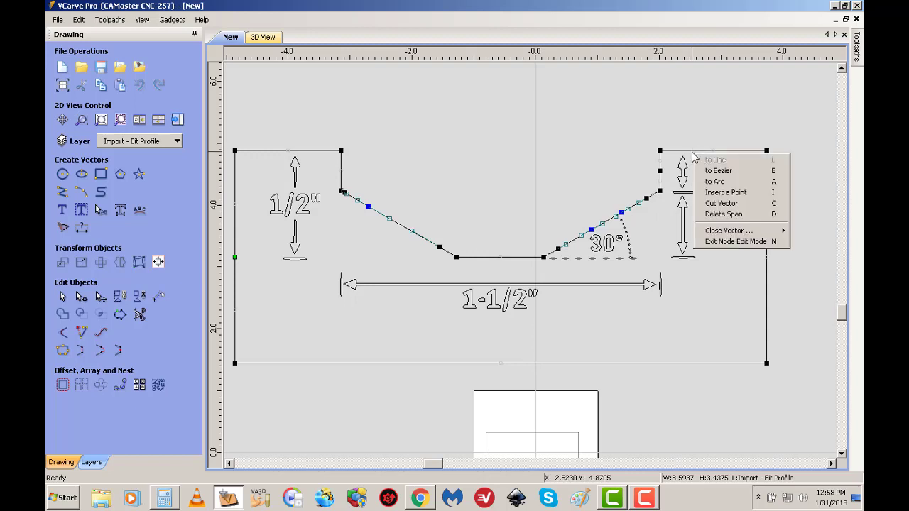
{"action": "left_click", "coordinate": [738, 212]}
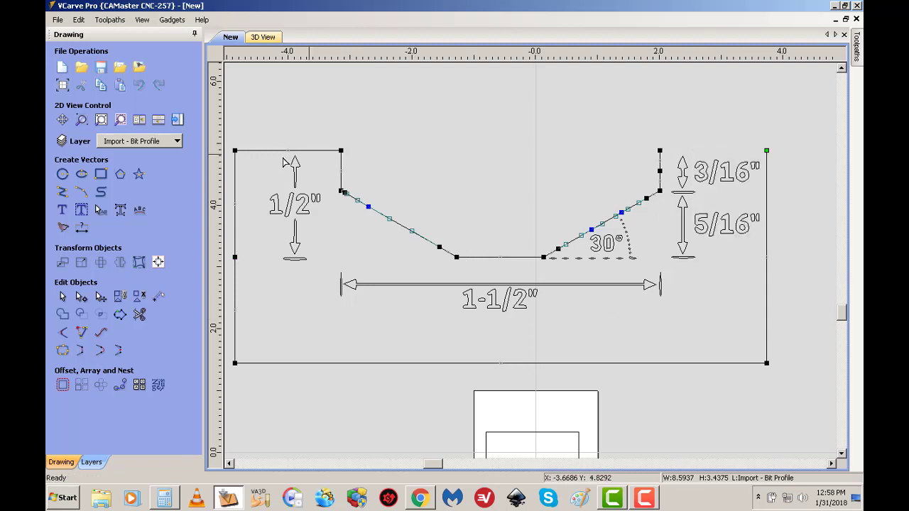
{"action": "right_click", "coordinate": [322, 150]}
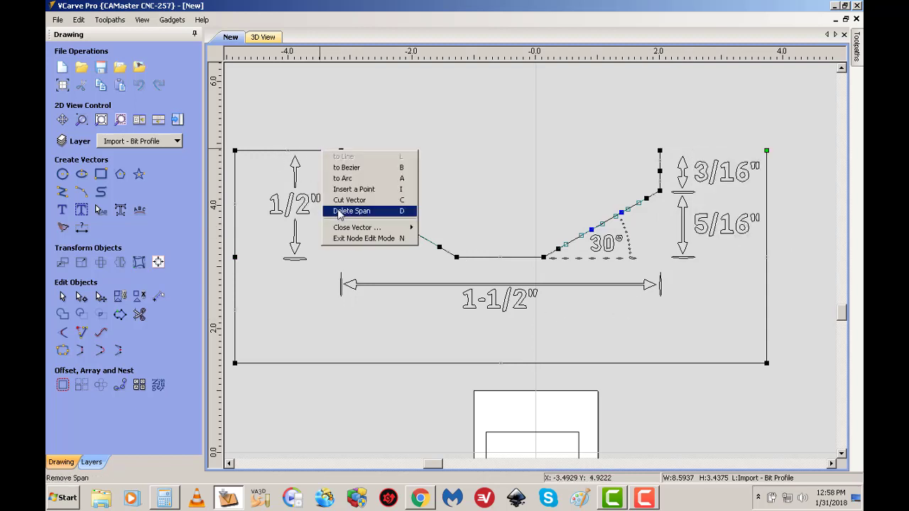
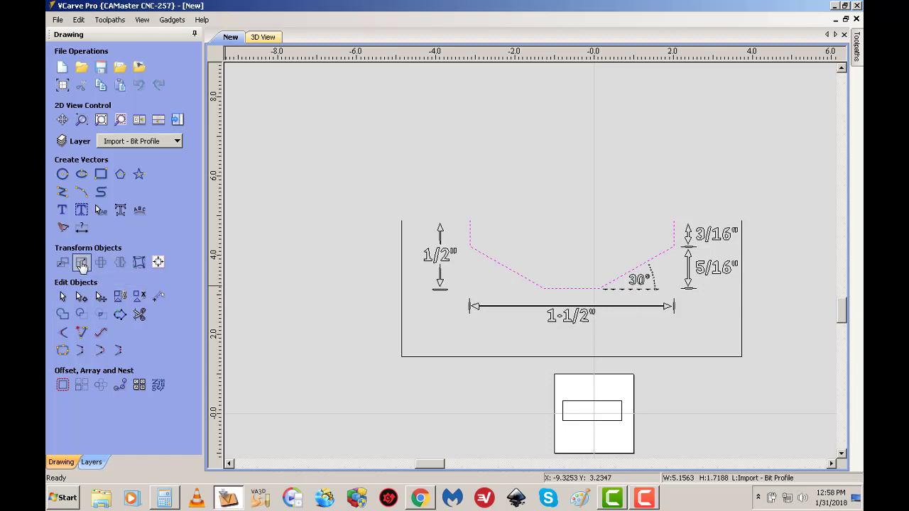
Set the separated bit profile's width to 1.5 inches with proportions linked, for a height of 0.5 inch, and apply the size
{"action": "left_click", "coordinate": [82, 263]}
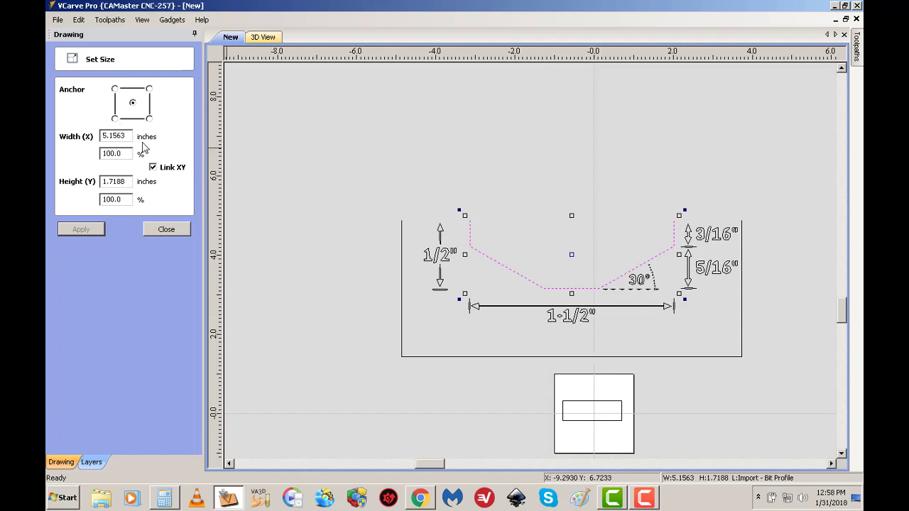
{"action": "left_click_drag", "start_coordinate": [128, 137], "coordinate": [51, 137]}
{"action": "type", "text": "1.5"}
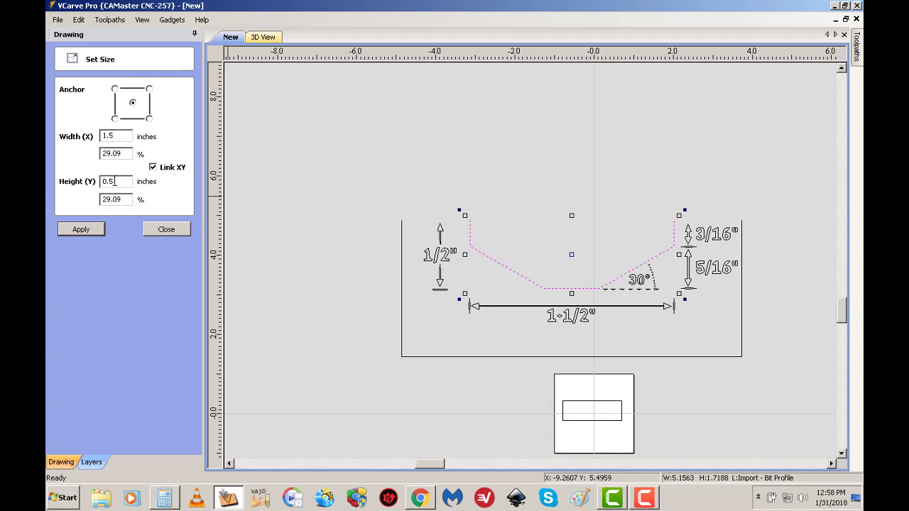
{"action": "left_click", "coordinate": [93, 231]}
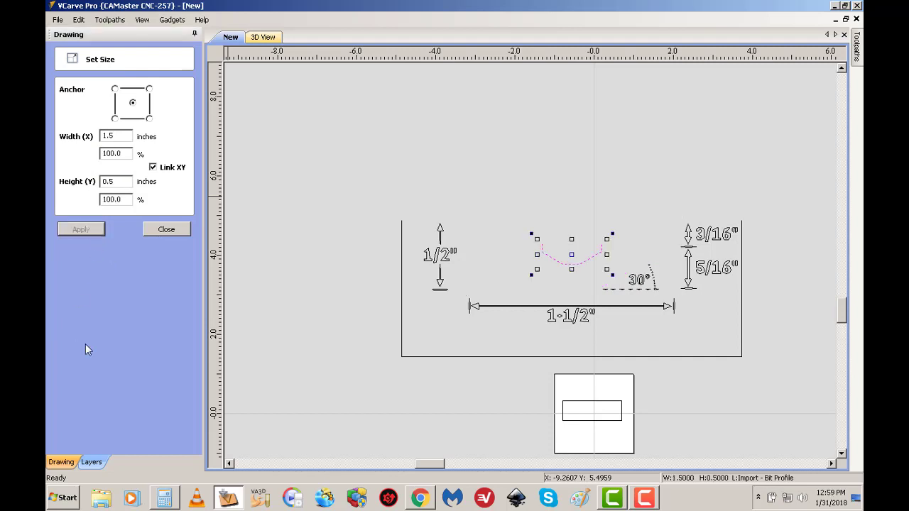
{"action": "left_click", "coordinate": [166, 230]}
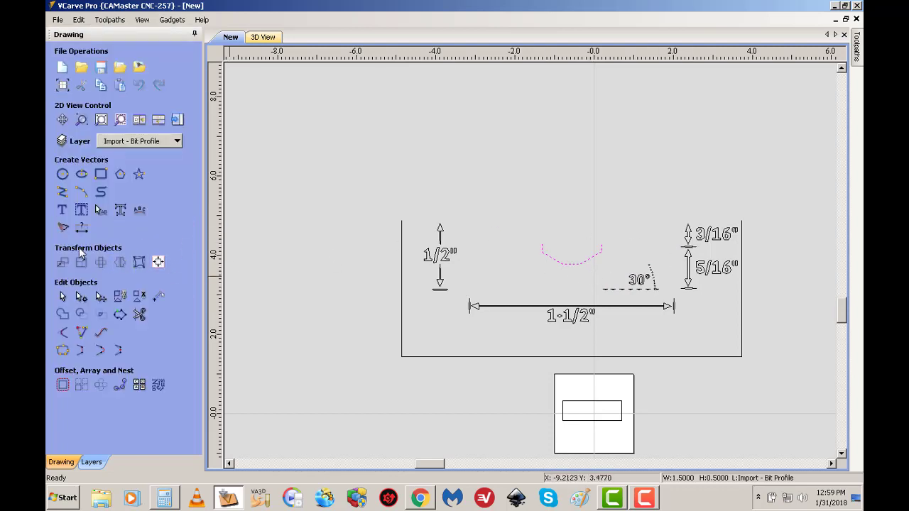
Centre the resized bit profile in the material both horizontally and vertically
{"action": "left_click", "coordinate": [63, 295]}
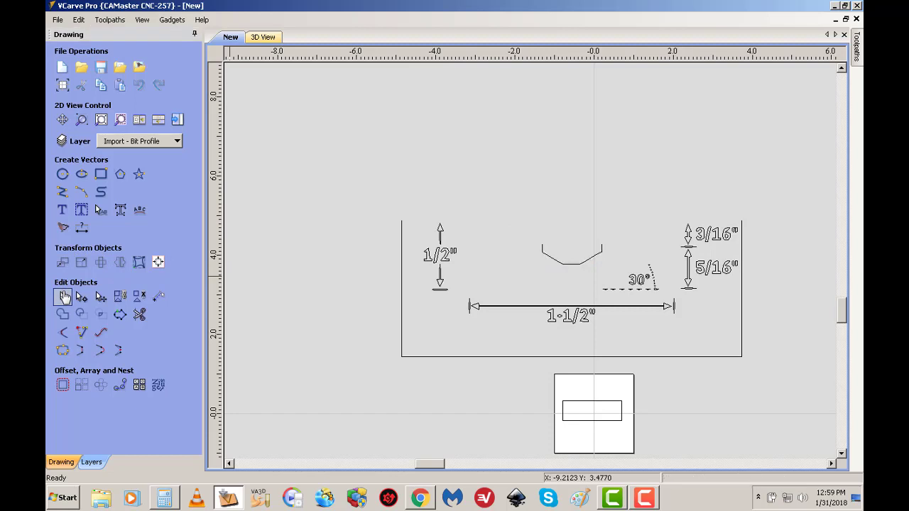
{"action": "left_click", "coordinate": [572, 264]}
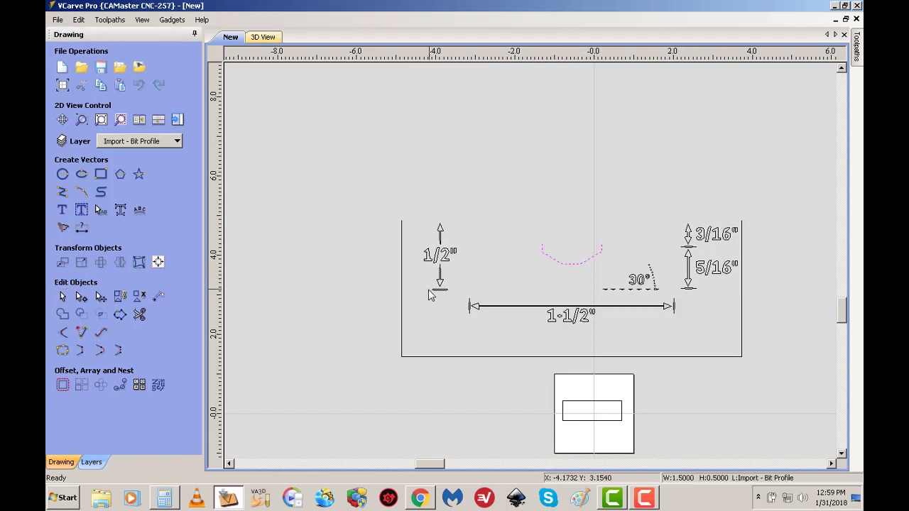
{"action": "left_click", "coordinate": [159, 263]}
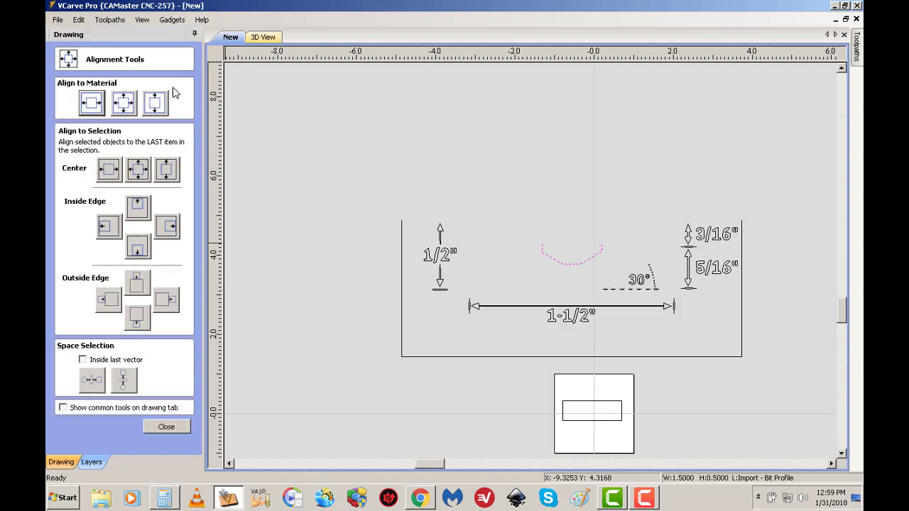
{"action": "left_click", "coordinate": [123, 104]}
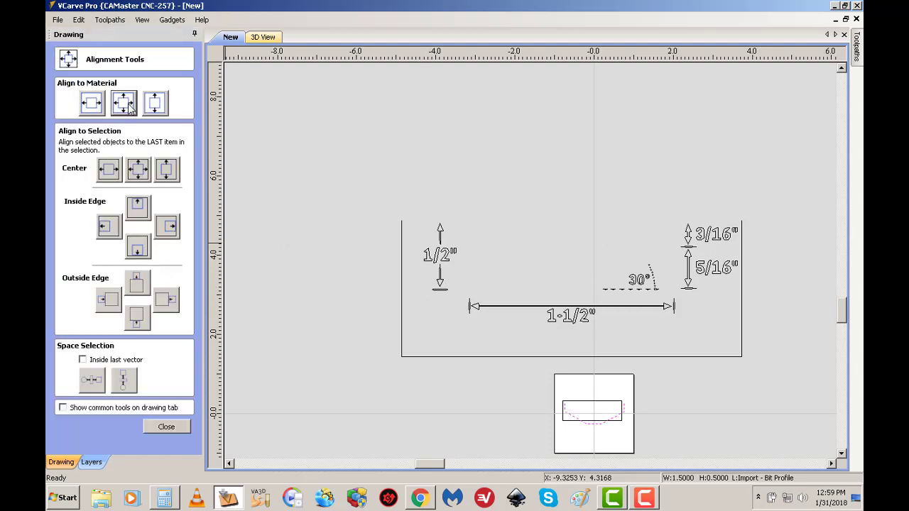
{"action": "left_click", "coordinate": [168, 427]}
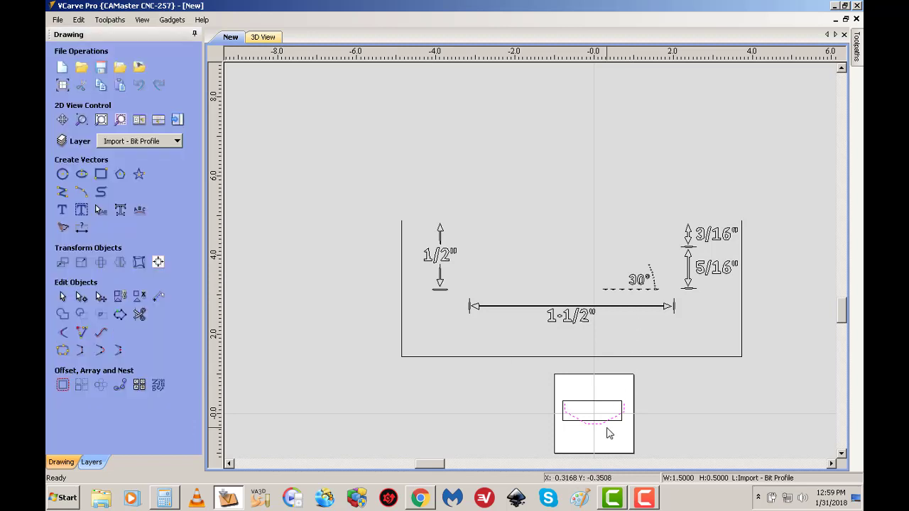
Reapply the horizontal and vertical material centring to the bit profile while viewing it close up
{"action": "scroll", "coordinate": [607, 432], "scroll_direction": "up", "scroll_amount": 2}
{"action": "left_click", "coordinate": [842, 454]}
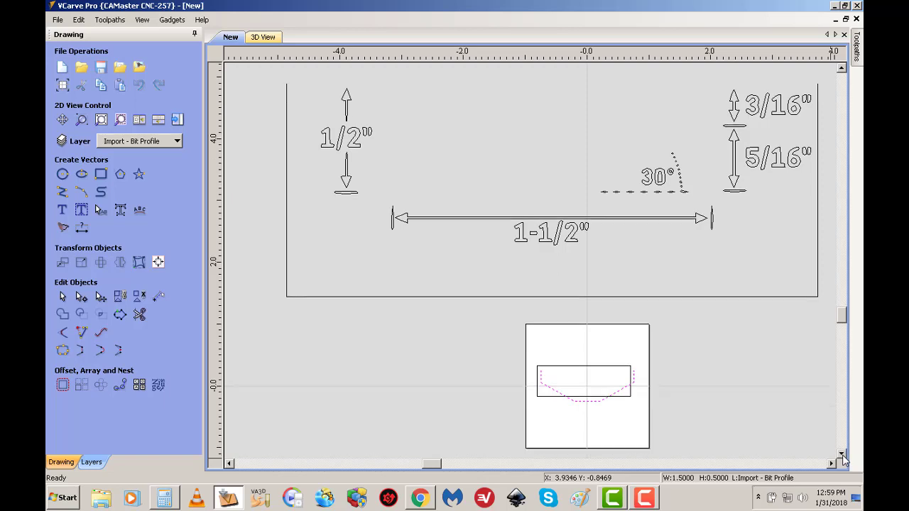
{"action": "left_click", "coordinate": [842, 455]}
{"action": "scroll", "coordinate": [642, 341], "scroll_direction": "up", "scroll_amount": 5}
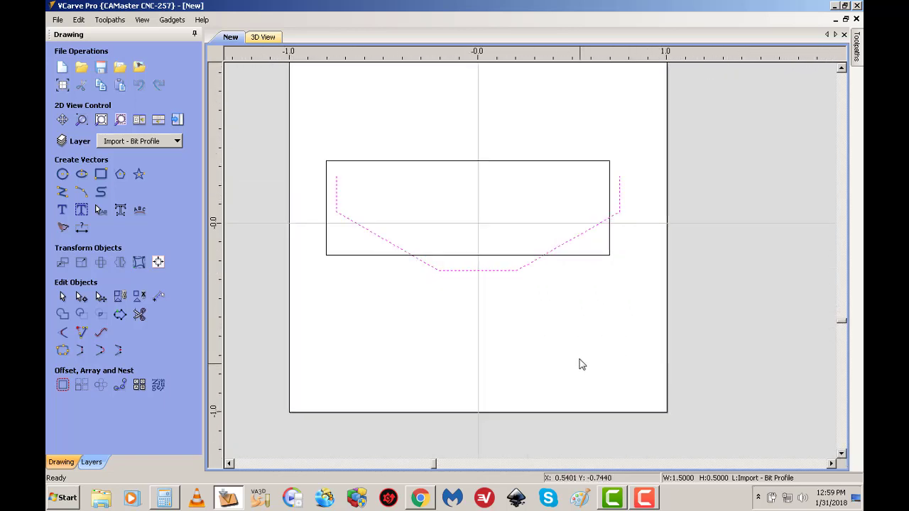
{"action": "scroll", "coordinate": [532, 346], "scroll_direction": "up", "scroll_amount": 1}
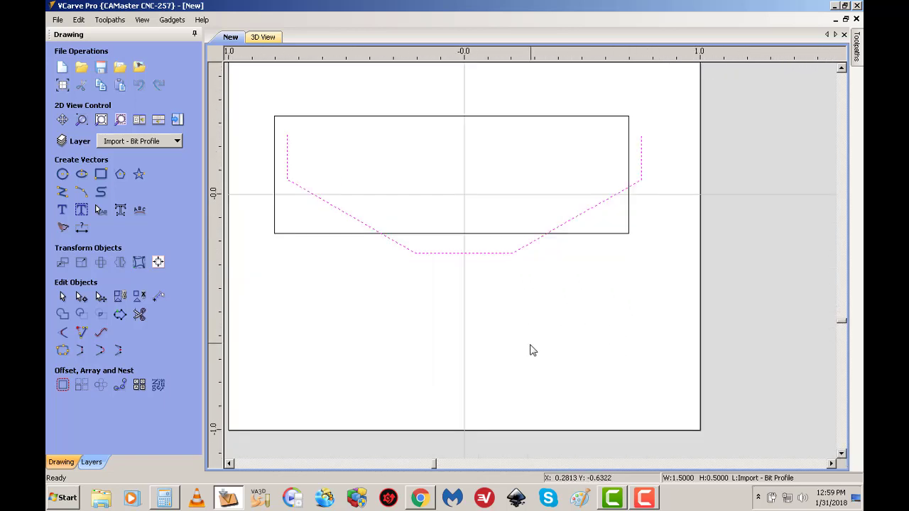
{"action": "left_click", "coordinate": [512, 254]}
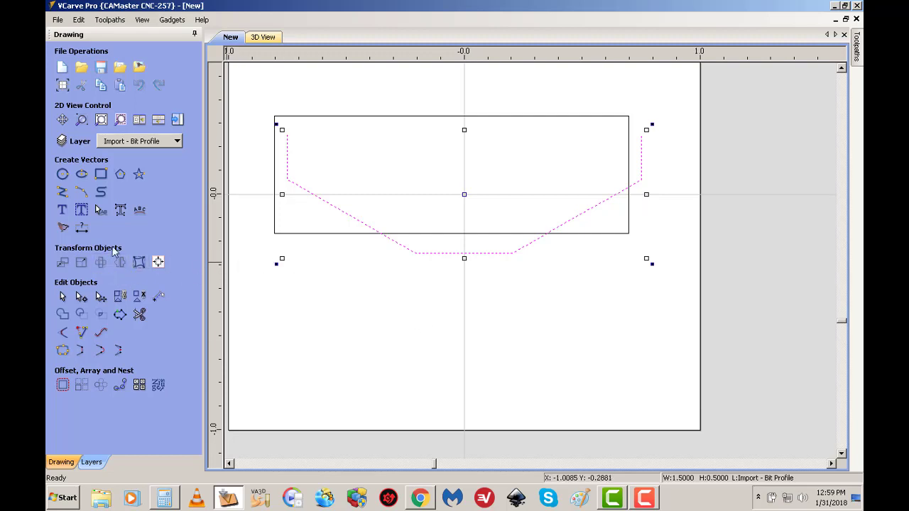
{"action": "left_click", "coordinate": [158, 263]}
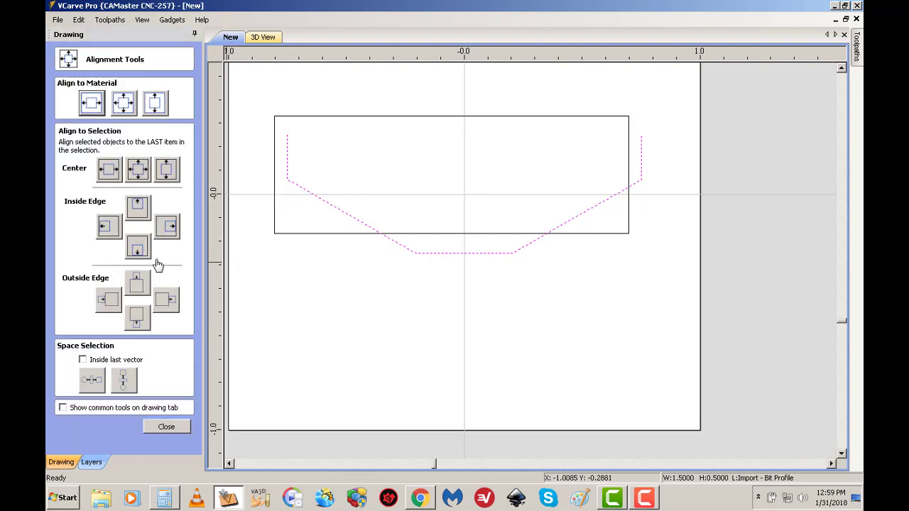
{"action": "left_click", "coordinate": [124, 103]}
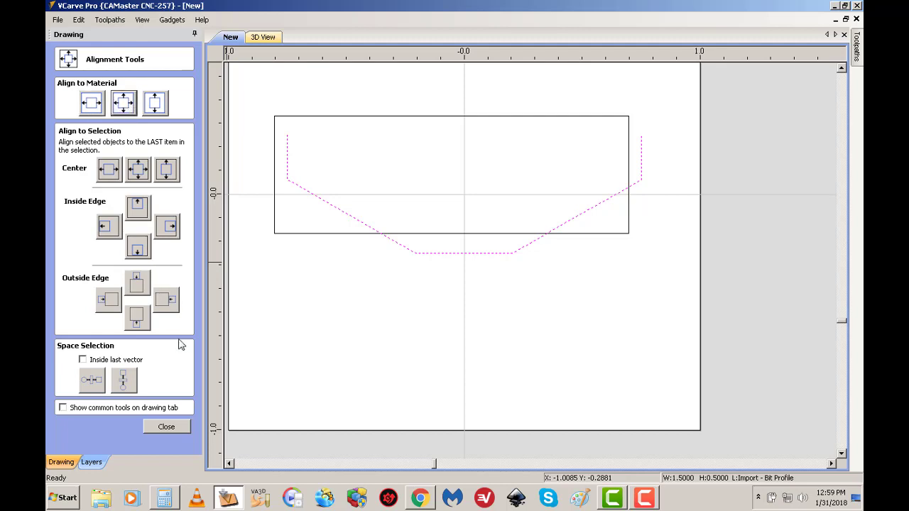
{"action": "left_click", "coordinate": [165, 427]}
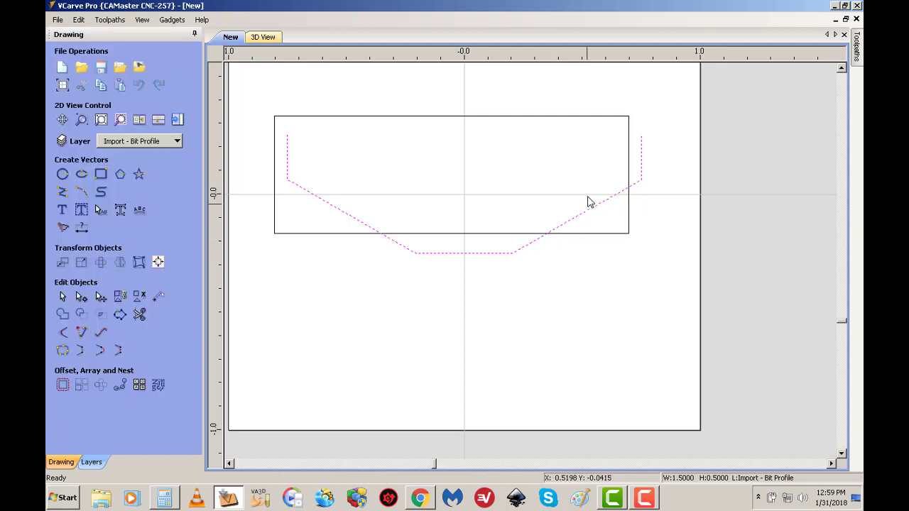
Centre the reference rectangle in the material to compare its size with the bit profile, and delete the rectangle
{"action": "left_click", "coordinate": [537, 117]}
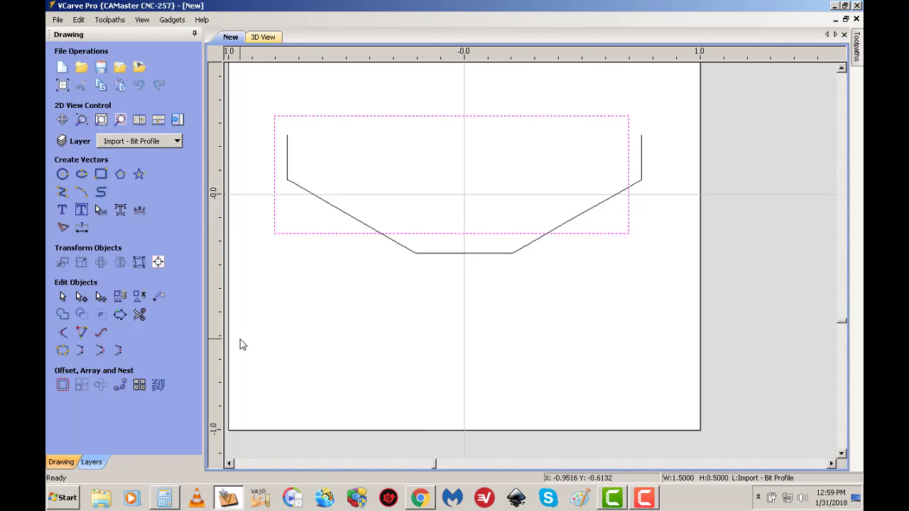
{"action": "left_click", "coordinate": [158, 262]}
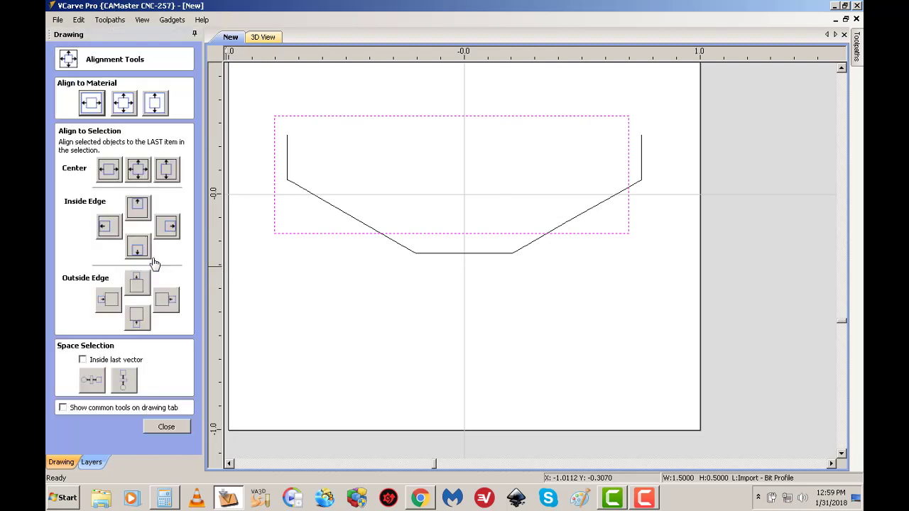
{"action": "left_click", "coordinate": [123, 103]}
{"action": "left_click", "coordinate": [166, 427]}
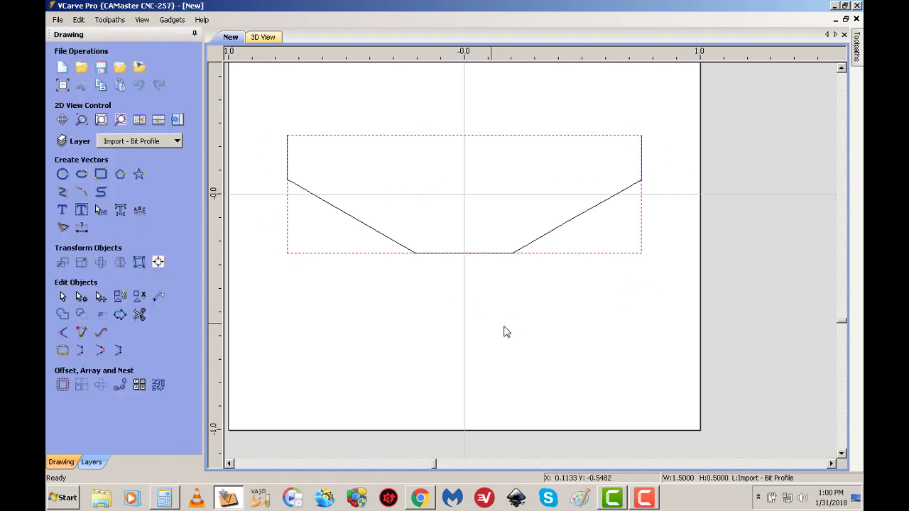
{"action": "left_click", "coordinate": [595, 257]}
{"action": "left_click", "coordinate": [584, 321]}
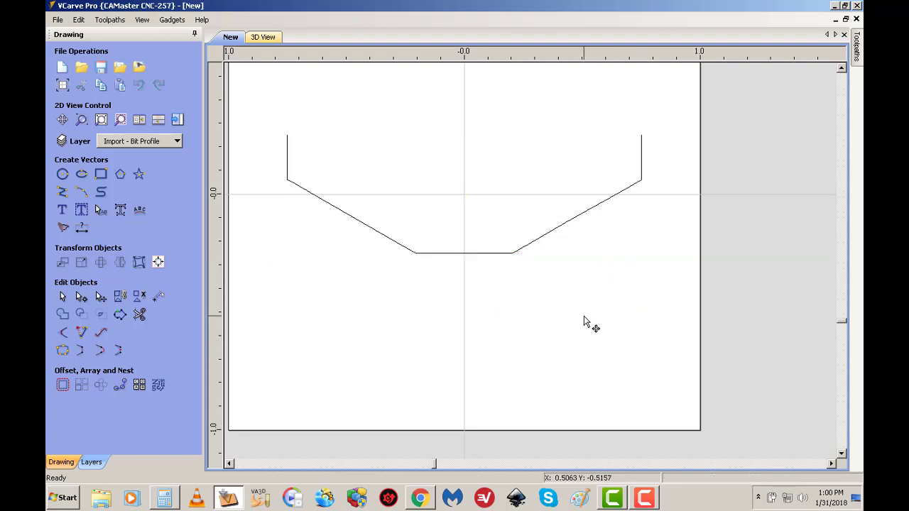
Examine the leftover dimension markings above the job area and the bit profile inside the material
{"action": "scroll", "coordinate": [641, 298], "scroll_direction": "down", "scroll_amount": 3}
{"action": "scroll", "coordinate": [635, 297], "scroll_direction": "down", "scroll_amount": 2}
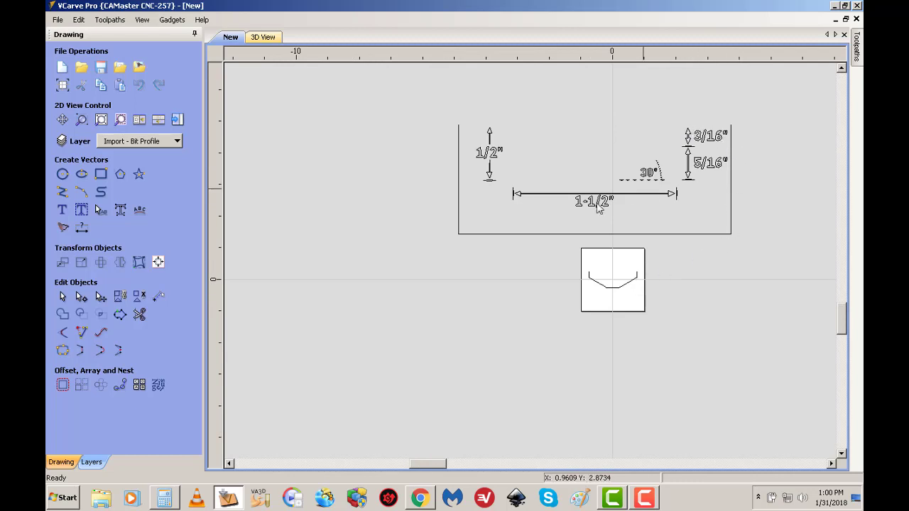
{"action": "scroll", "coordinate": [686, 210], "scroll_direction": "up", "scroll_amount": 5}
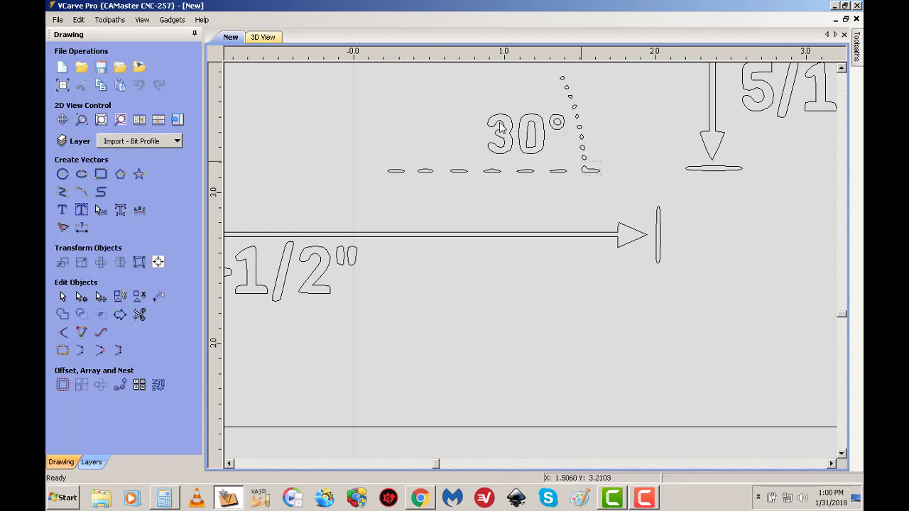
{"action": "scroll", "coordinate": [529, 311], "scroll_direction": "down", "scroll_amount": 5}
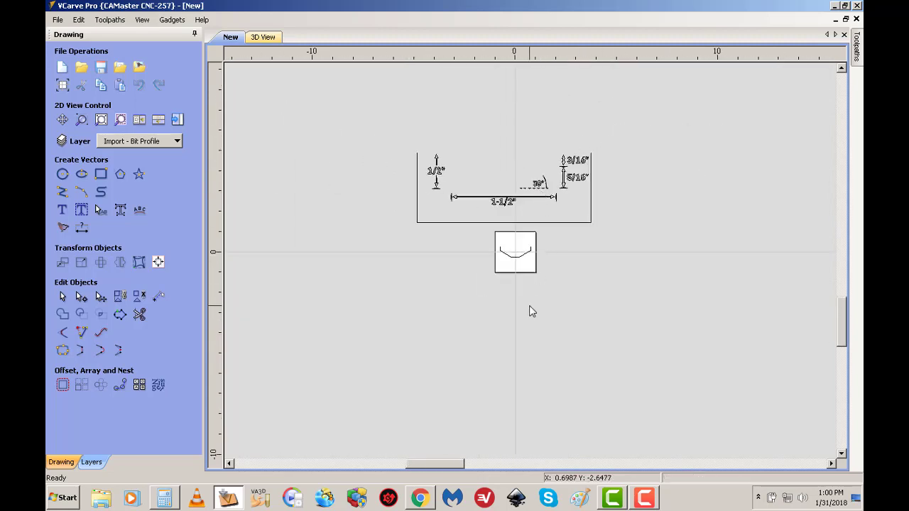
{"action": "scroll", "coordinate": [530, 311], "scroll_direction": "up", "scroll_amount": 6}
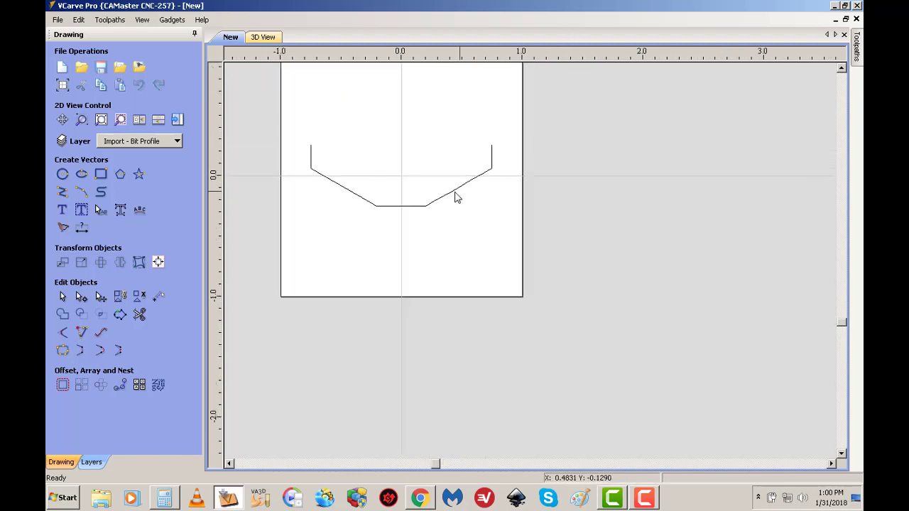
{"action": "scroll", "coordinate": [436, 205], "scroll_direction": "up", "scroll_amount": 2}
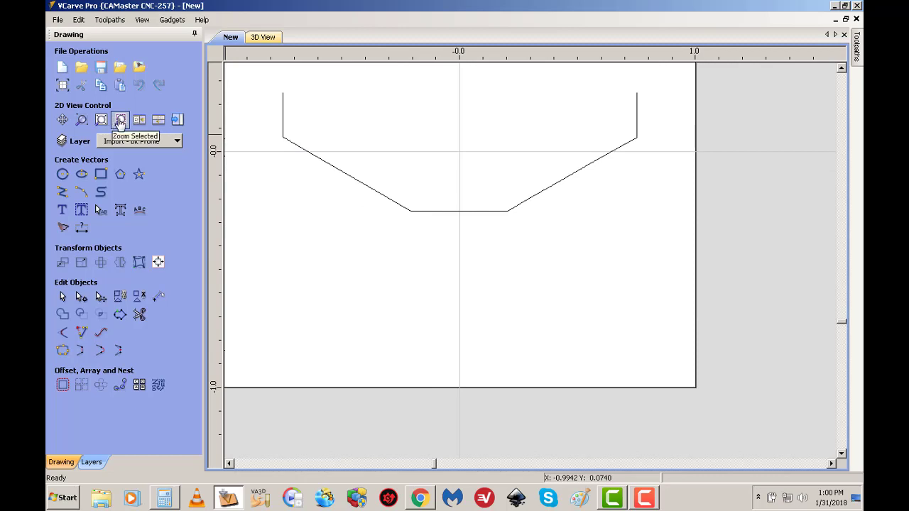
Measure the angle between the bit profile's flat bottom edge and its right sloped edge with an angle dimension, and compare it with the imported angle marking
{"action": "left_click", "coordinate": [345, 174]}
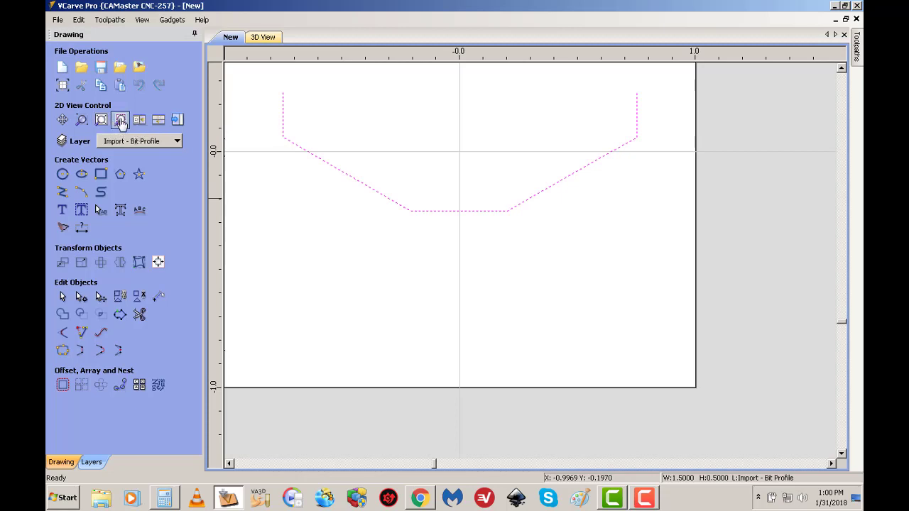
{"action": "left_click", "coordinate": [121, 122]}
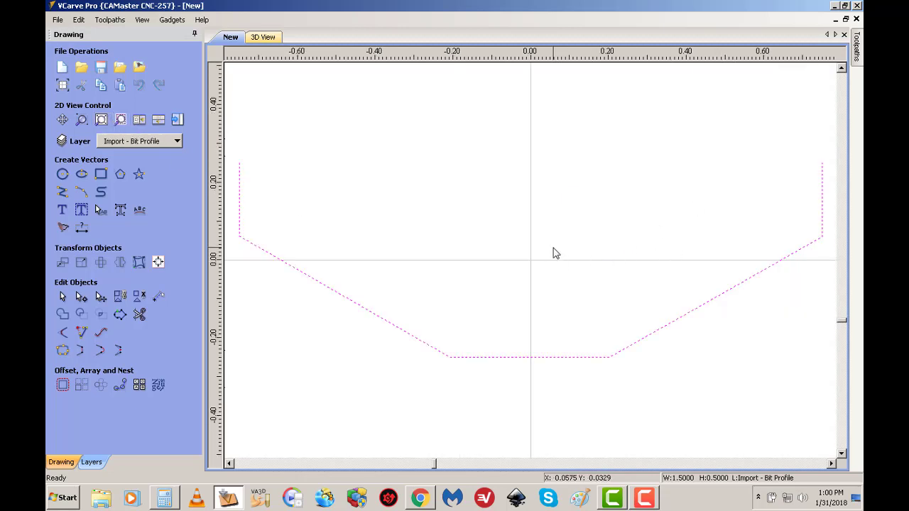
{"action": "left_click", "coordinate": [82, 229]}
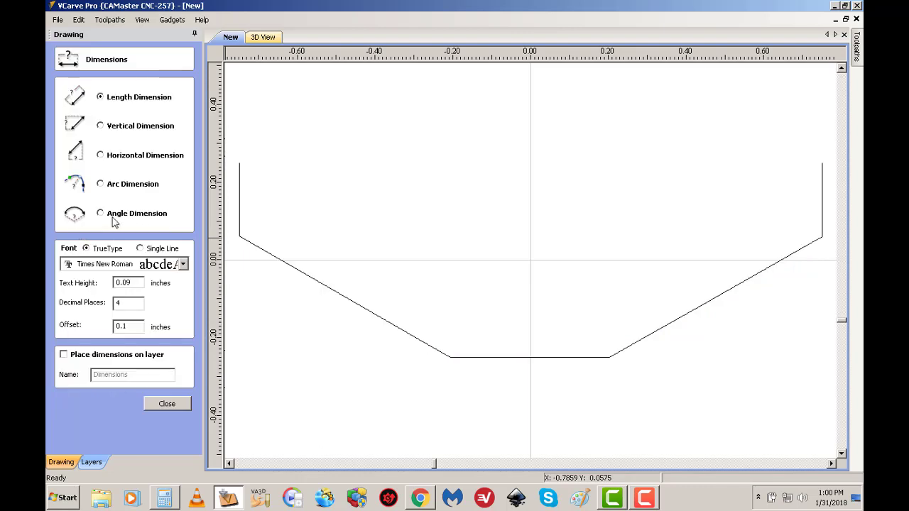
{"action": "left_click", "coordinate": [100, 214]}
{"action": "scroll", "coordinate": [746, 368], "scroll_direction": "up", "scroll_amount": 2}
{"action": "scroll", "coordinate": [611, 376], "scroll_direction": "up", "scroll_amount": 1}
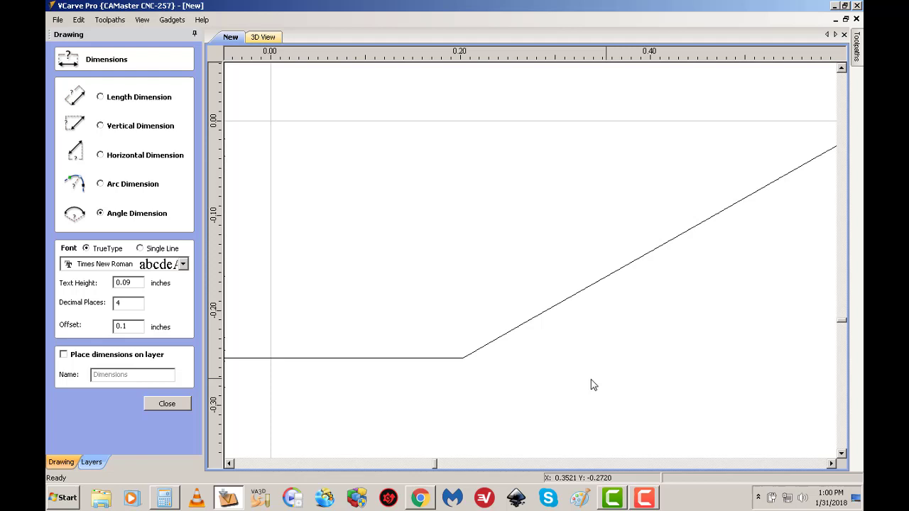
{"action": "left_click", "coordinate": [465, 358]}
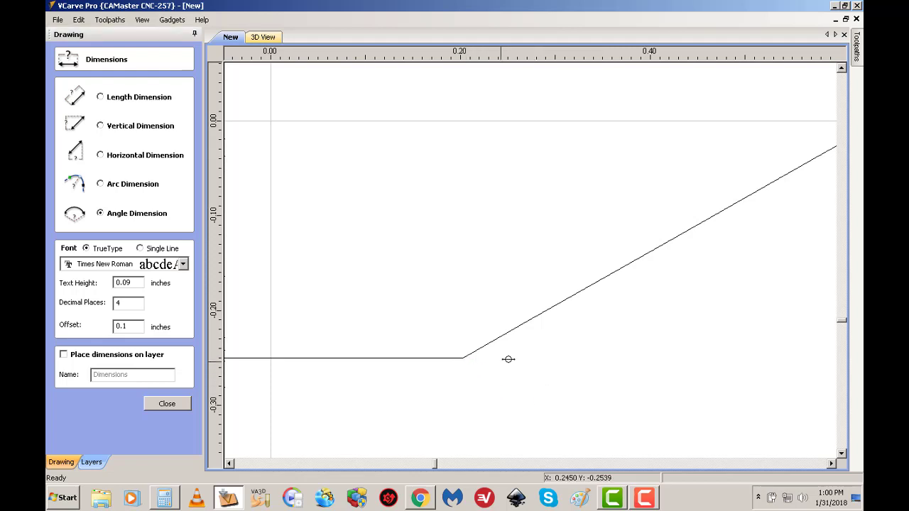
{"action": "left_click", "coordinate": [611, 361]}
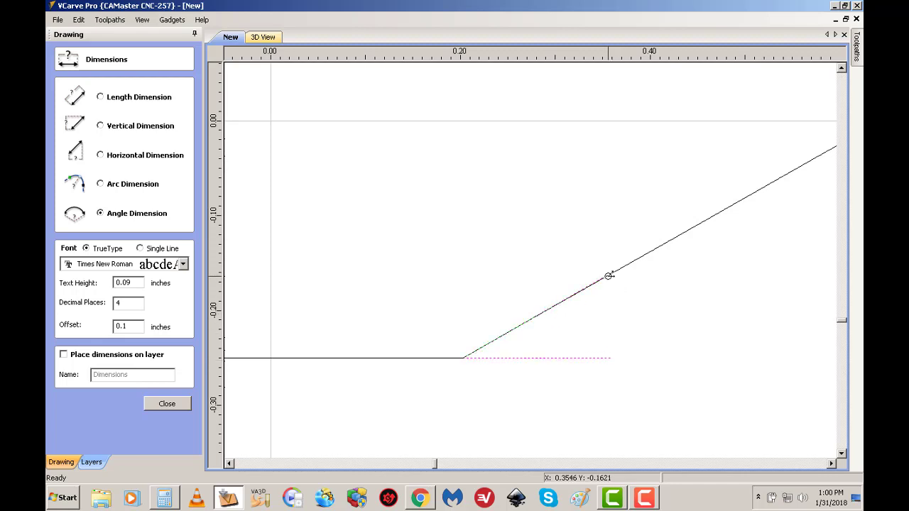
{"action": "left_click", "coordinate": [609, 276]}
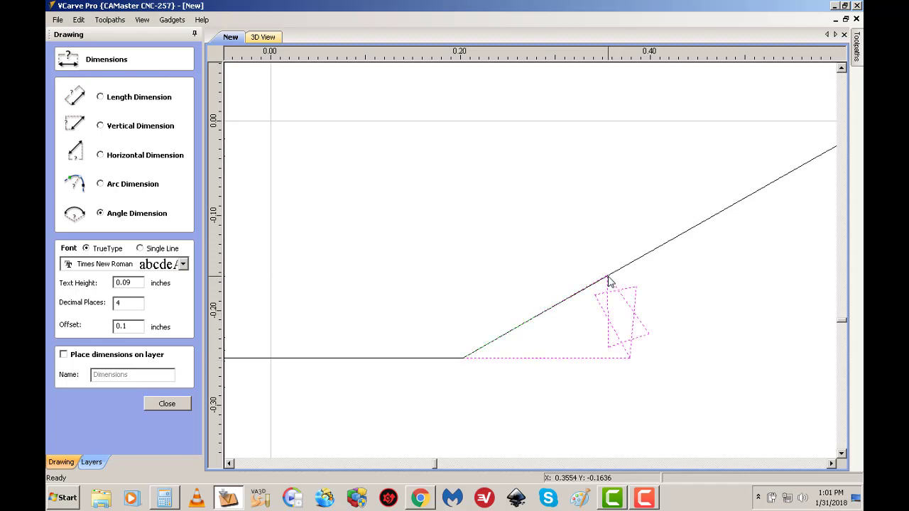
{"action": "left_click", "coordinate": [678, 275]}
{"action": "scroll", "coordinate": [658, 315], "scroll_direction": "down", "scroll_amount": 5}
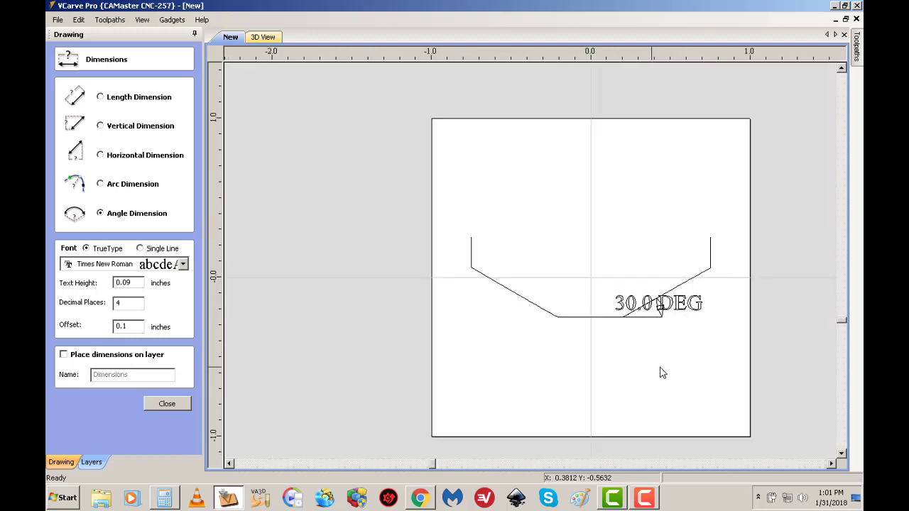
{"action": "scroll", "coordinate": [636, 369], "scroll_direction": "down", "scroll_amount": 3}
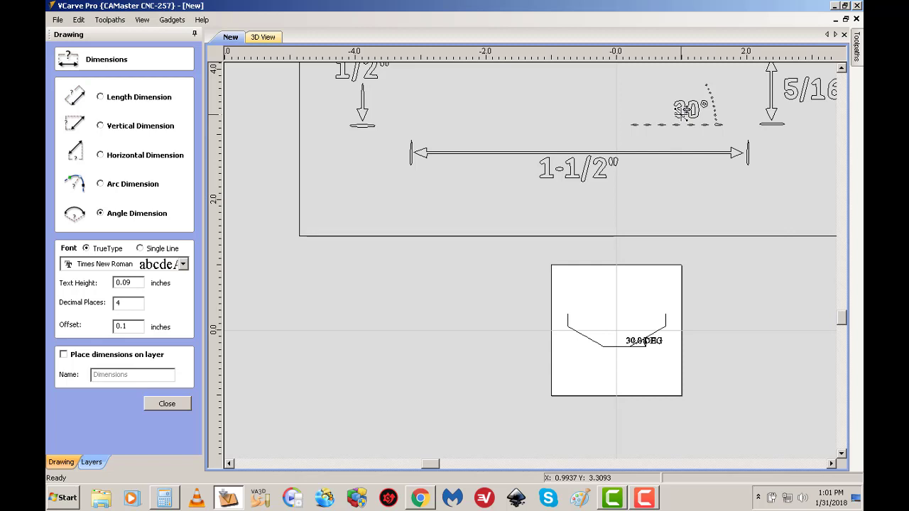
{"action": "scroll", "coordinate": [679, 184], "scroll_direction": "down", "scroll_amount": 2}
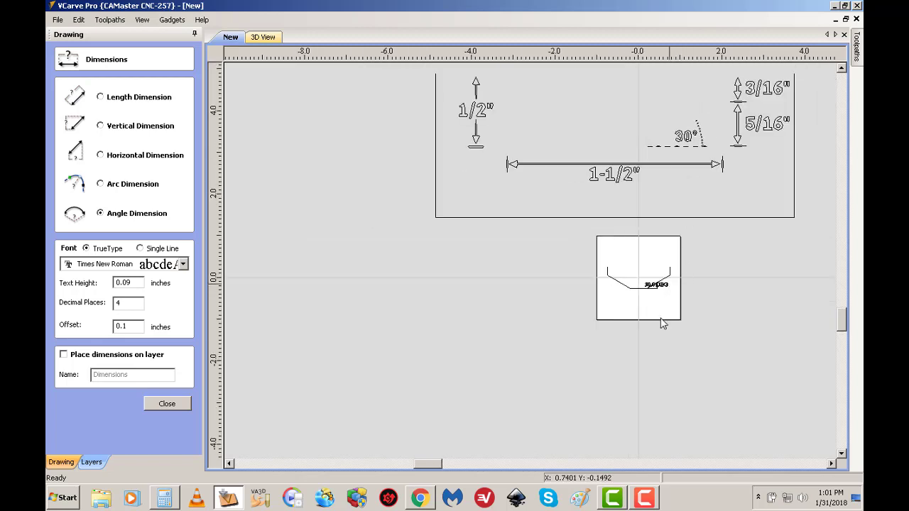
{"action": "left_click", "coordinate": [175, 405]}
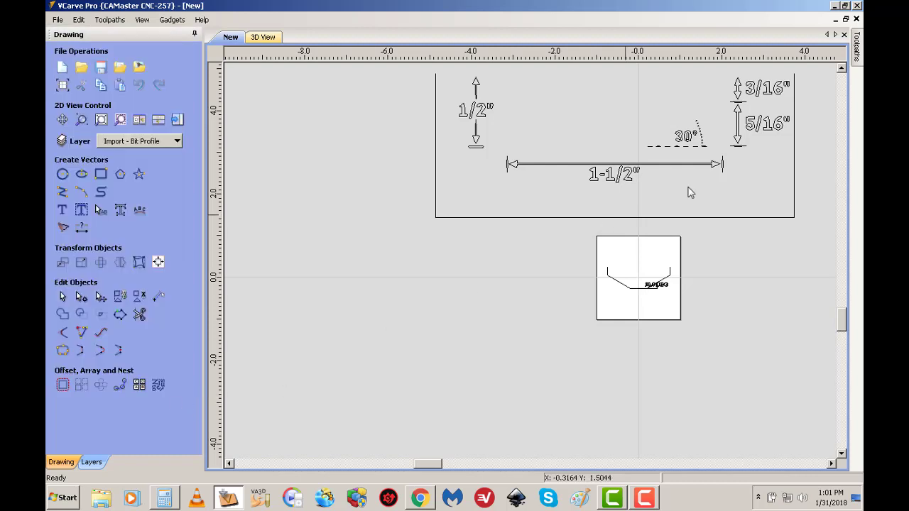
Delete the angle dimension placed on the right slope of the bit profile
{"action": "scroll", "coordinate": [692, 178], "scroll_direction": "down", "scroll_amount": 1}
{"action": "scroll", "coordinate": [692, 180], "scroll_direction": "down", "scroll_amount": 1}
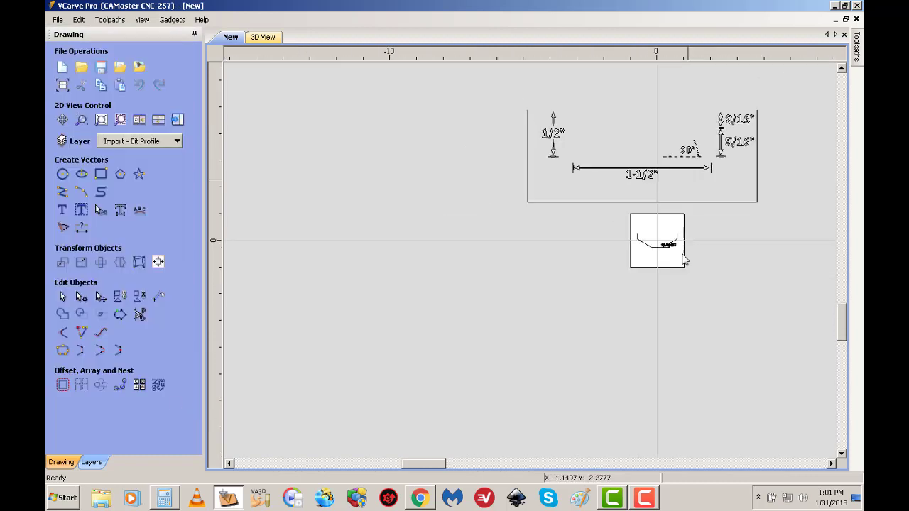
{"action": "left_click", "coordinate": [832, 463]}
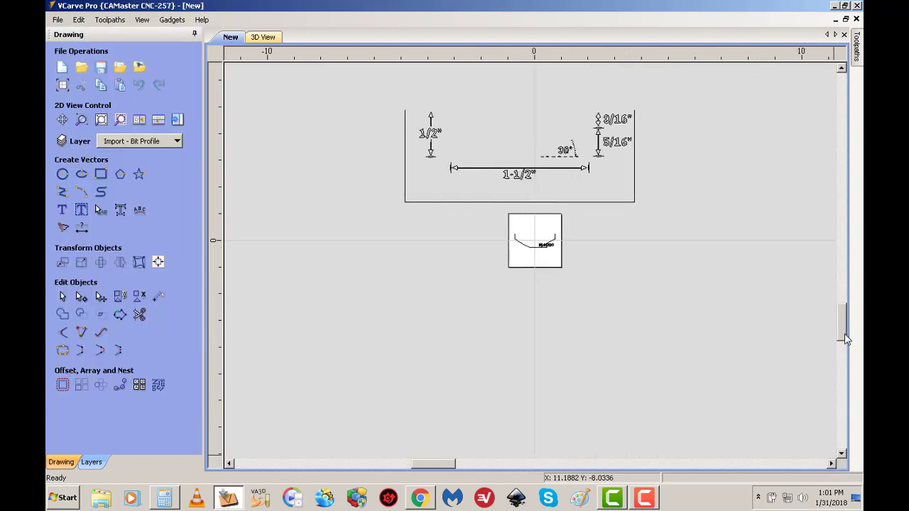
{"action": "mouse_move", "coordinate": [845, 337]}
{"action": "left_mouse_down"}
{"action": "mouse_move", "coordinate": [840, 313]}
{"action": "mouse_move", "coordinate": [841, 334]}
{"action": "left_mouse_up"}
{"action": "scroll", "coordinate": [534, 308], "scroll_direction": "up", "scroll_amount": 3}
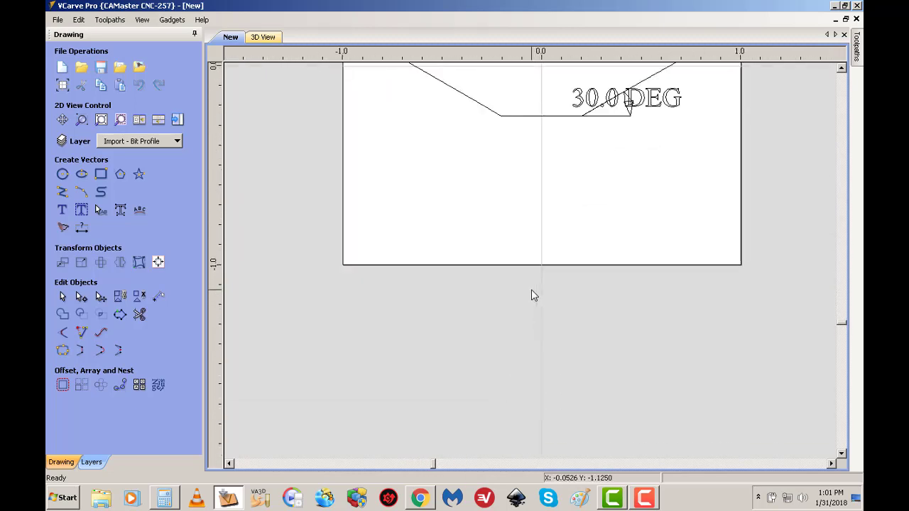
{"action": "left_click", "coordinate": [678, 109]}
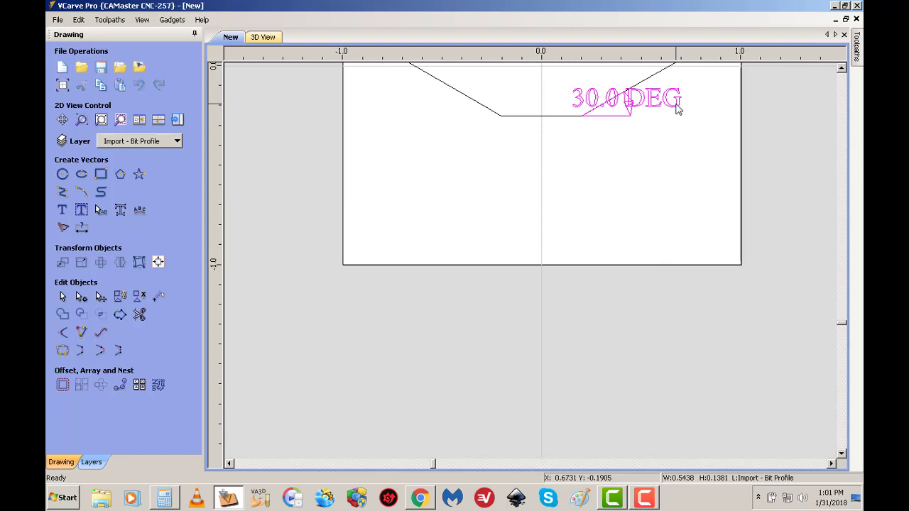
{"action": "key", "text": "Delete"}
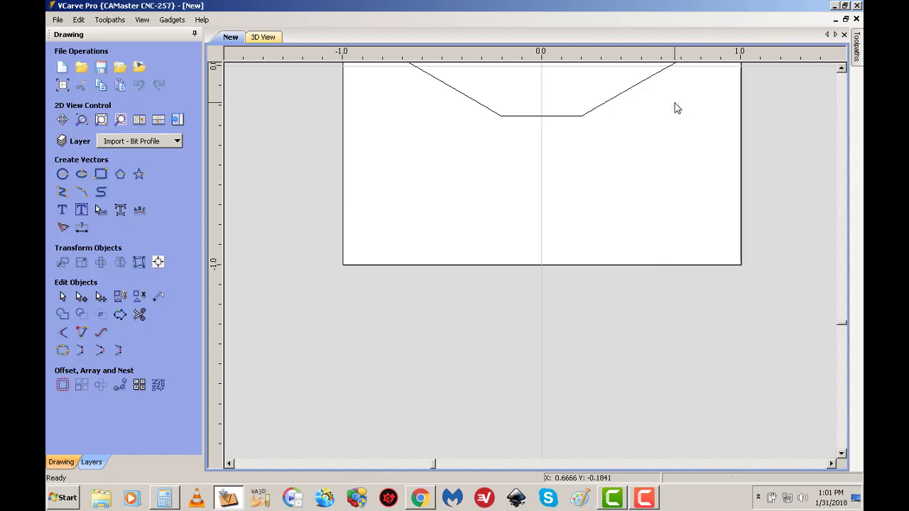
Delete all the leftover imported dimension markings and the border lines above the material, keeping the bit profile
{"action": "scroll", "coordinate": [686, 171], "scroll_direction": "down", "scroll_amount": 2}
{"action": "scroll", "coordinate": [686, 171], "scroll_direction": "down", "scroll_amount": 3}
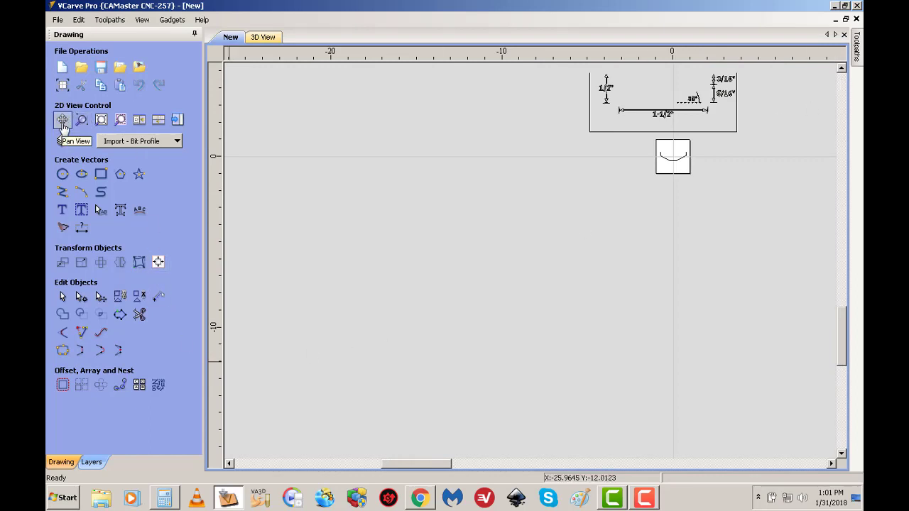
{"action": "left_click", "coordinate": [63, 120]}
{"action": "mouse_move", "coordinate": [618, 124]}
{"action": "left_mouse_down"}
{"action": "mouse_move", "coordinate": [481, 260]}
{"action": "mouse_move", "coordinate": [542, 245]}
{"action": "left_mouse_up"}
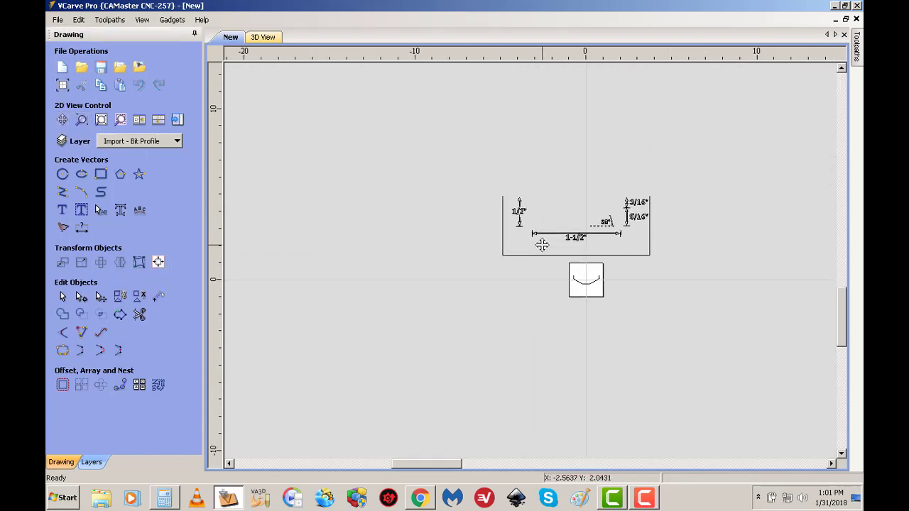
{"action": "left_click", "coordinate": [62, 297]}
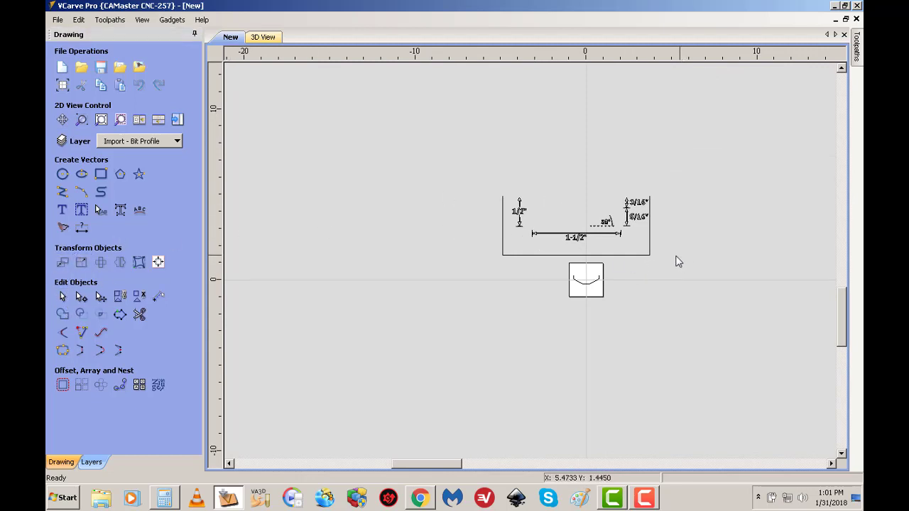
{"action": "mouse_move", "coordinate": [678, 262]}
{"action": "left_mouse_down"}
{"action": "mouse_move", "coordinate": [498, 231]}
{"action": "mouse_move", "coordinate": [475, 206]}
{"action": "left_mouse_up"}
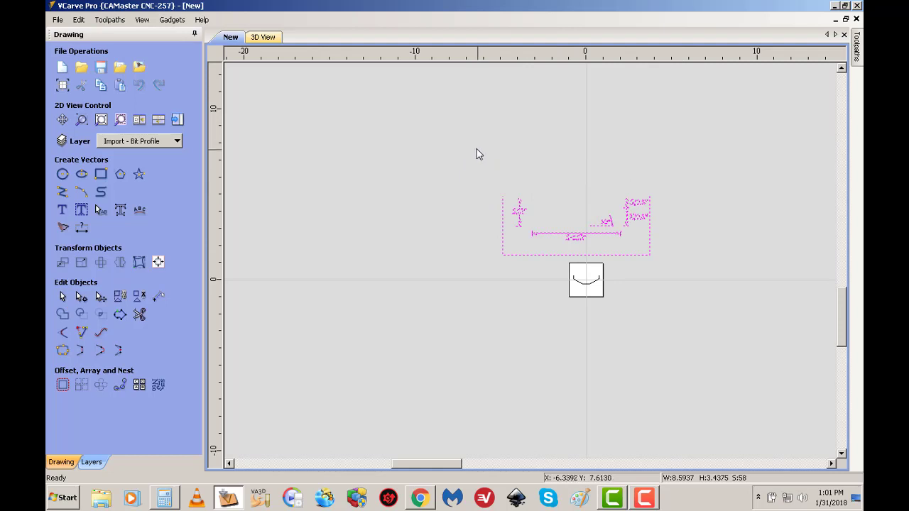
{"action": "key", "text": "Delete"}
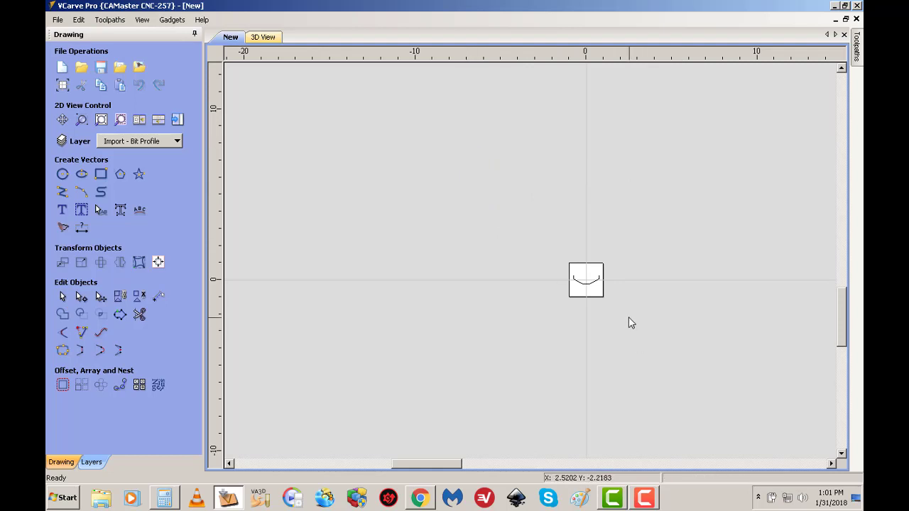
Check the bit profile's width and height with the Set Size tool without changing them
{"action": "scroll", "coordinate": [628, 321], "scroll_direction": "up", "scroll_amount": 2}
{"action": "scroll", "coordinate": [501, 229], "scroll_direction": "up", "scroll_amount": 1}
{"action": "scroll", "coordinate": [604, 310], "scroll_direction": "up", "scroll_amount": 1}
{"action": "scroll", "coordinate": [583, 294], "scroll_direction": "up", "scroll_amount": 2}
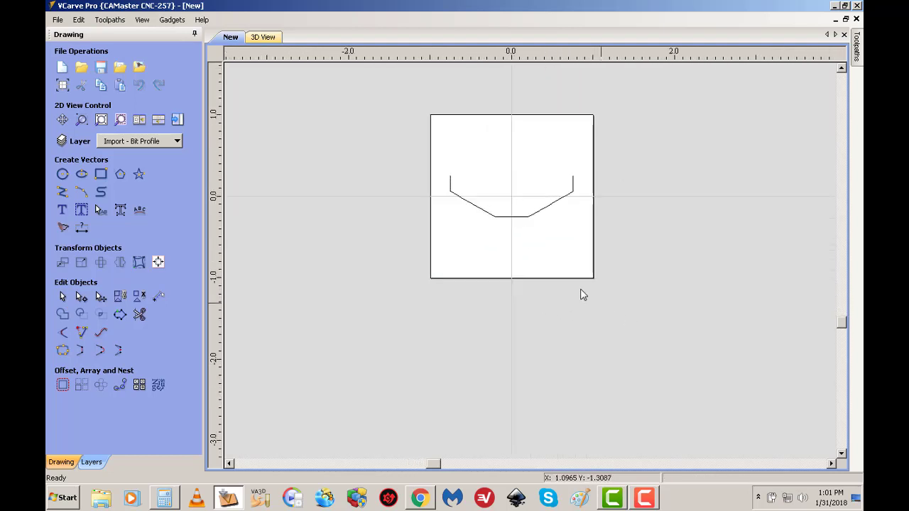
{"action": "scroll", "coordinate": [431, 258], "scroll_direction": "up", "scroll_amount": 1}
{"action": "scroll", "coordinate": [432, 257], "scroll_direction": "up", "scroll_amount": 1}
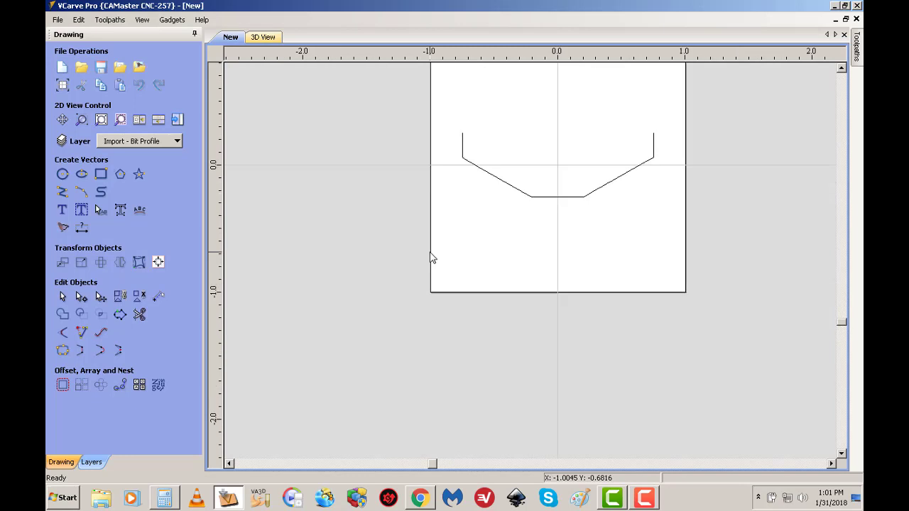
{"action": "left_click", "coordinate": [596, 190]}
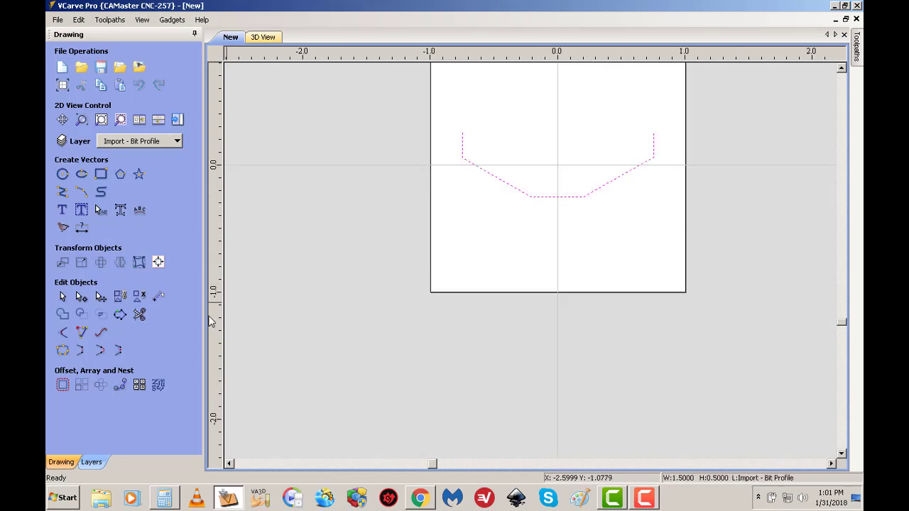
{"action": "left_click", "coordinate": [81, 264]}
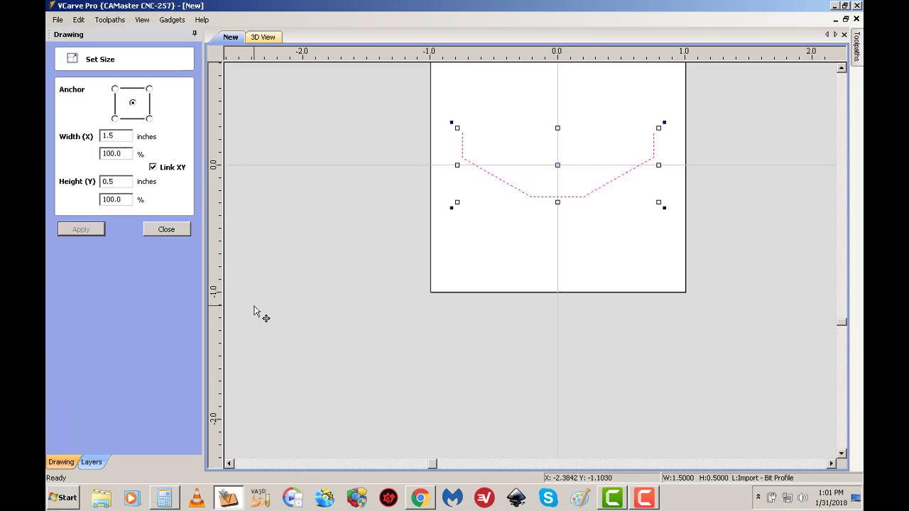
{"action": "left_click", "coordinate": [167, 229]}
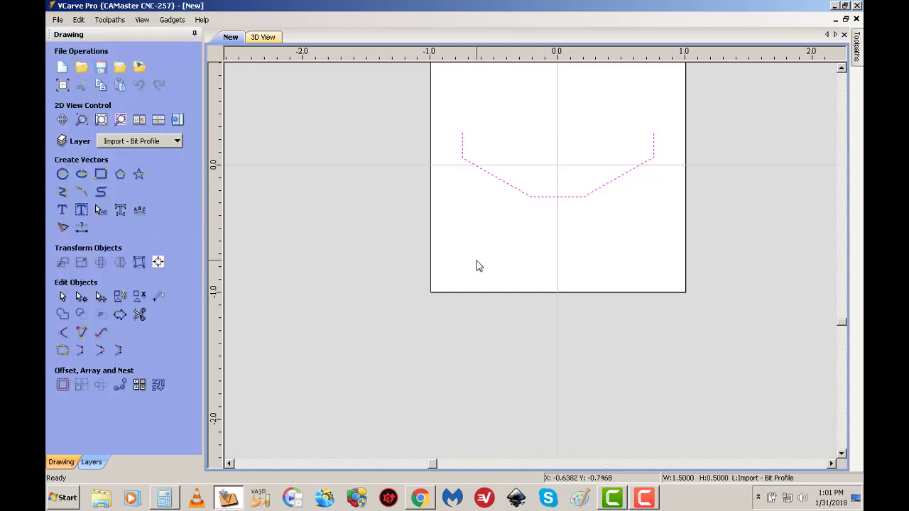
Insert a point in the middle of the bit profile's flat bottom edge, on the vertical centre line at X 0
{"action": "left_click", "coordinate": [82, 298]}
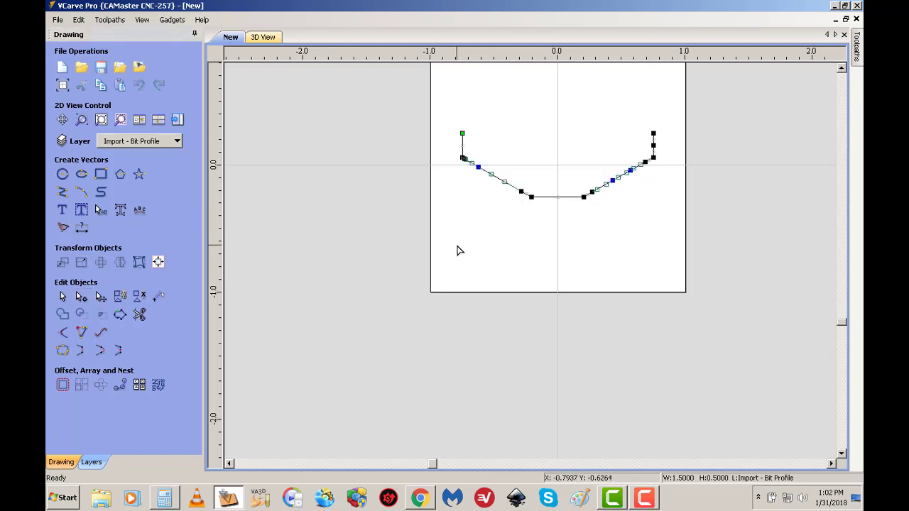
{"action": "scroll", "coordinate": [608, 172], "scroll_direction": "up", "scroll_amount": 2}
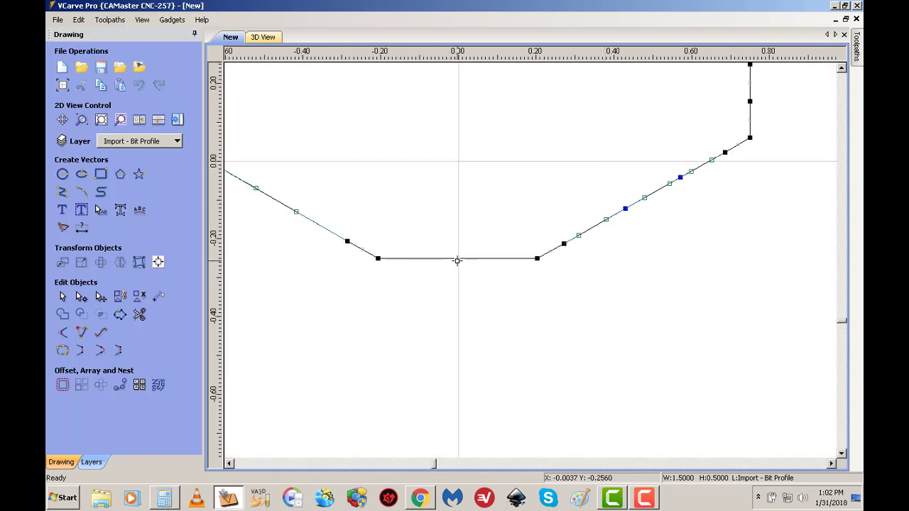
{"action": "right_click", "coordinate": [459, 259]}
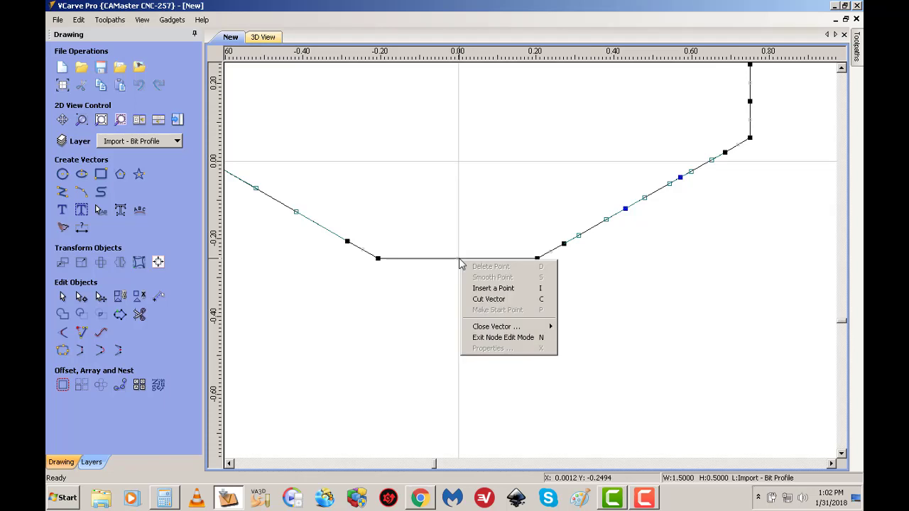
{"action": "left_click", "coordinate": [490, 289]}
{"action": "scroll", "coordinate": [413, 310], "scroll_direction": "down", "scroll_amount": 3}
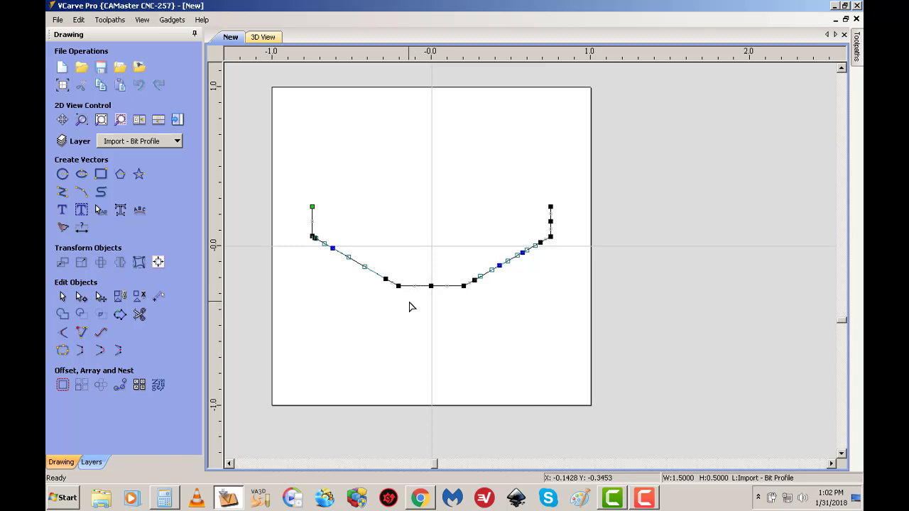
Delete the bottom span just left of the centre point and the separated left half of the bit profile
{"action": "scroll", "coordinate": [409, 305], "scroll_direction": "up", "scroll_amount": 5}
{"action": "right_click", "coordinate": [409, 264]}
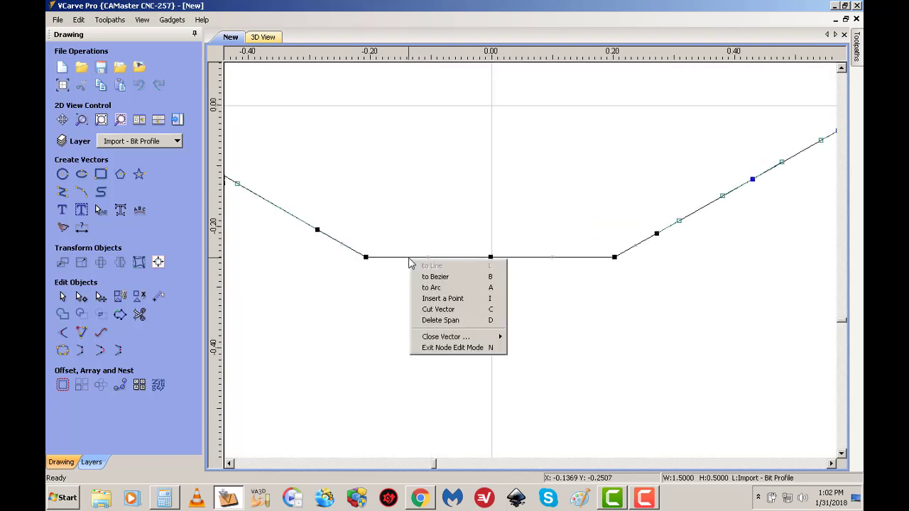
{"action": "left_click", "coordinate": [433, 317]}
{"action": "scroll", "coordinate": [429, 334], "scroll_direction": "down", "scroll_amount": 5}
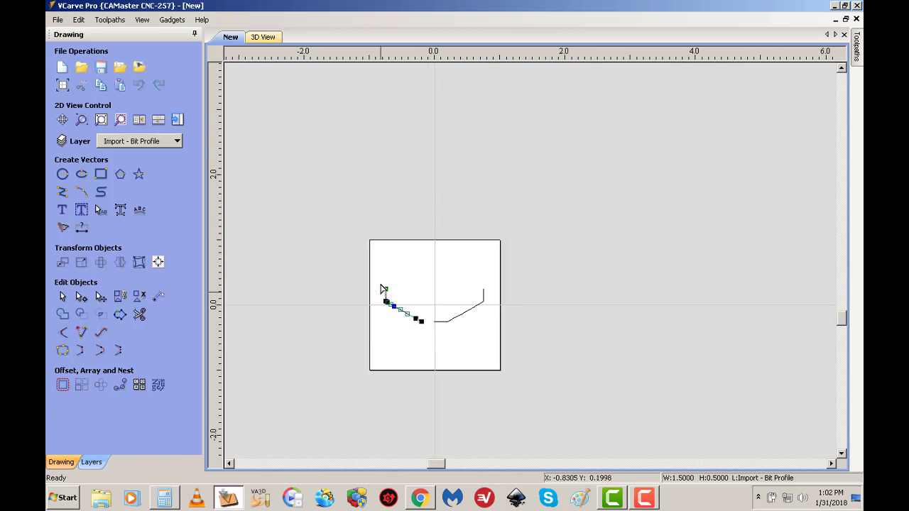
{"action": "key", "text": "Delete"}
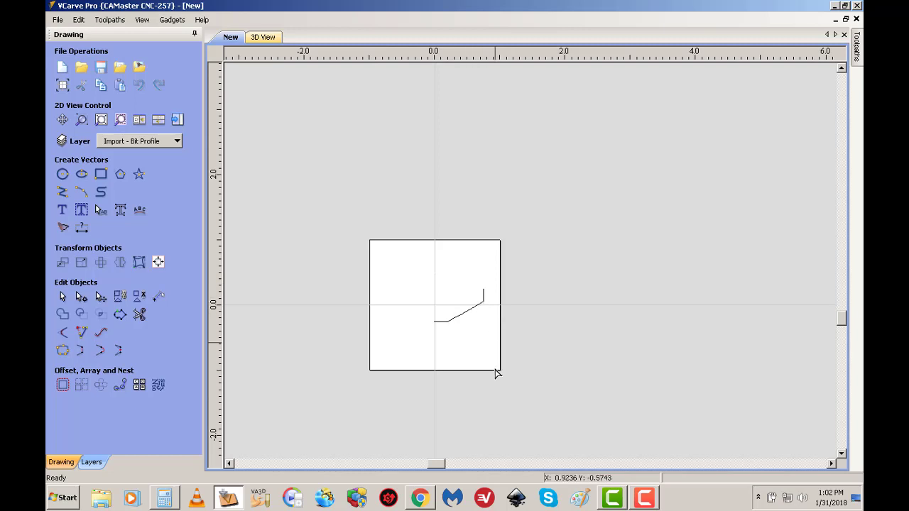
Keep the toolpath operations docked open and select the whole right-half bit profile as a vector in Selection Mode
{"action": "scroll", "coordinate": [426, 390], "scroll_direction": "up", "scroll_amount": 2}
{"action": "scroll", "coordinate": [458, 199], "scroll_direction": "up", "scroll_amount": 1}
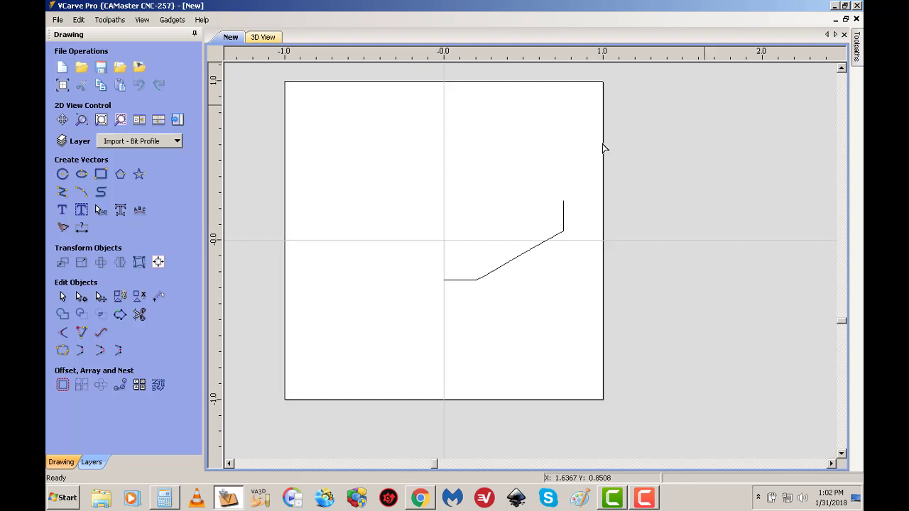
{"action": "left_click", "coordinate": [857, 46]}
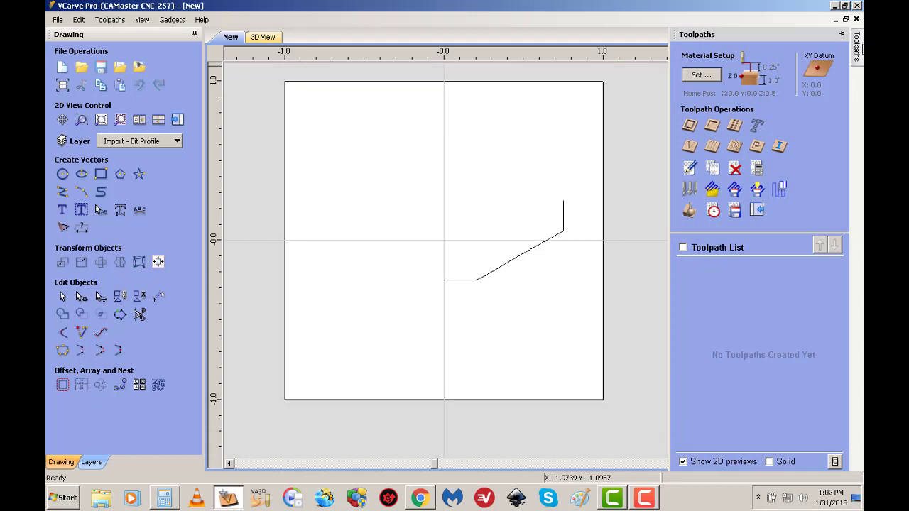
{"action": "left_click", "coordinate": [842, 36]}
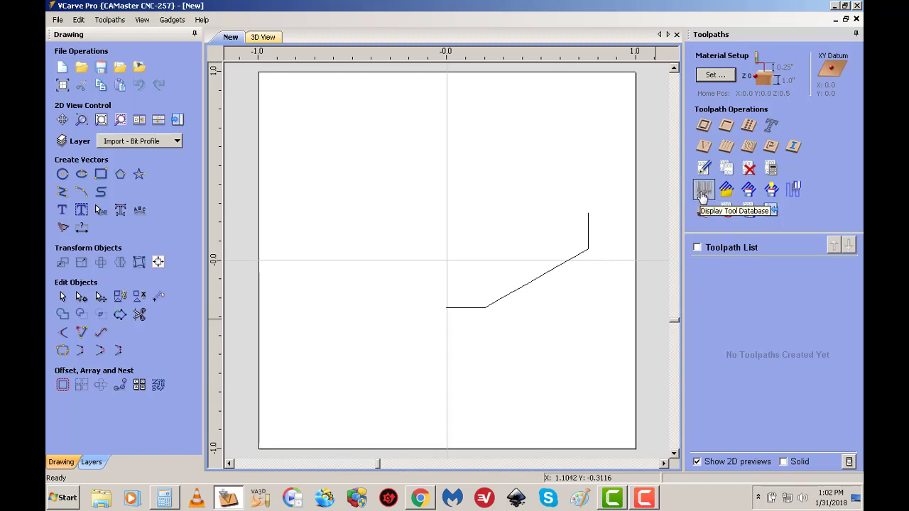
{"action": "left_click", "coordinate": [581, 258]}
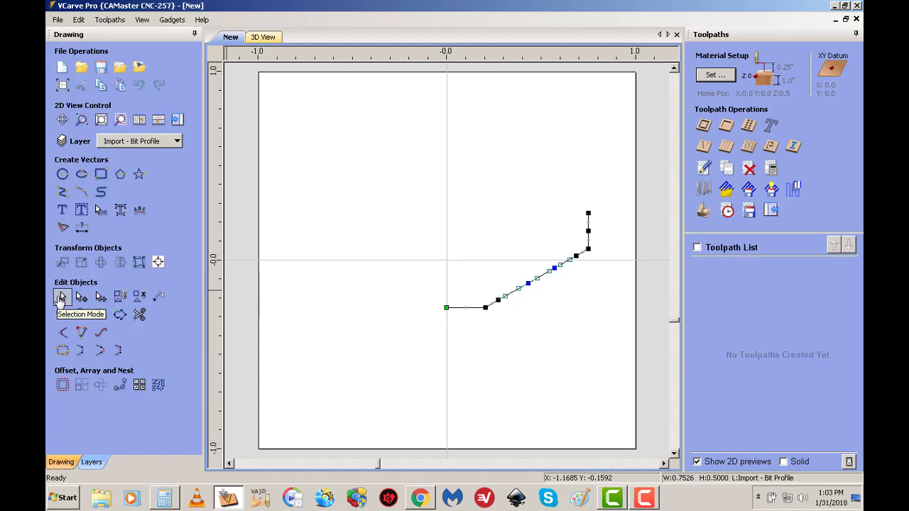
{"action": "left_click", "coordinate": [60, 294]}
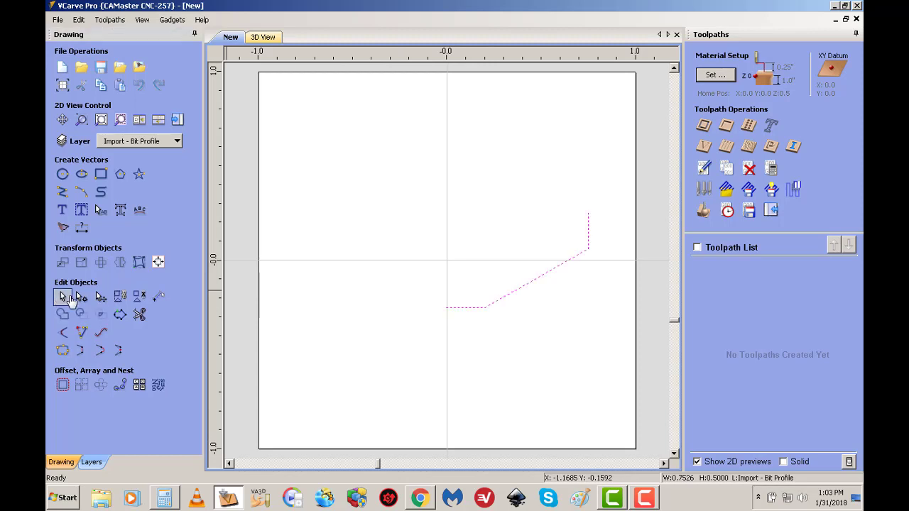
{"action": "left_click", "coordinate": [545, 275]}
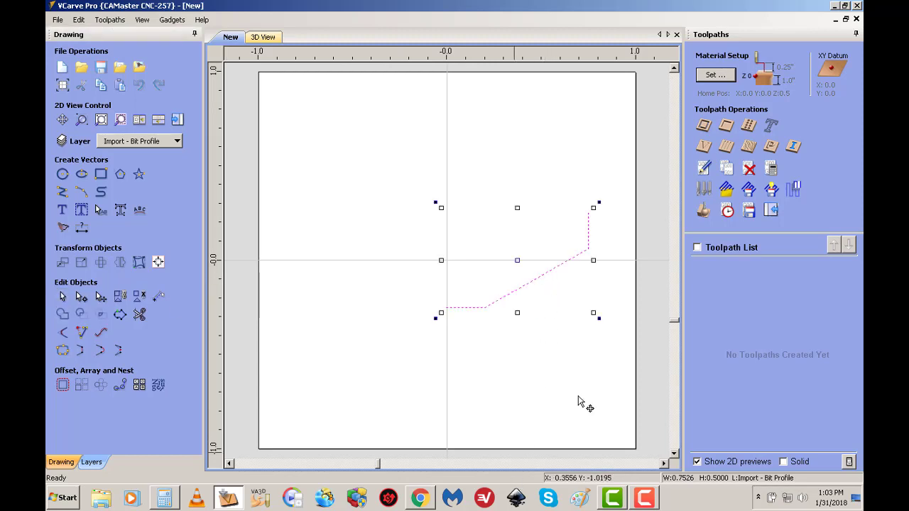
Create a new tool of type Form Tool in the Tool Database from the selected bit profile
{"action": "left_click", "coordinate": [705, 189]}
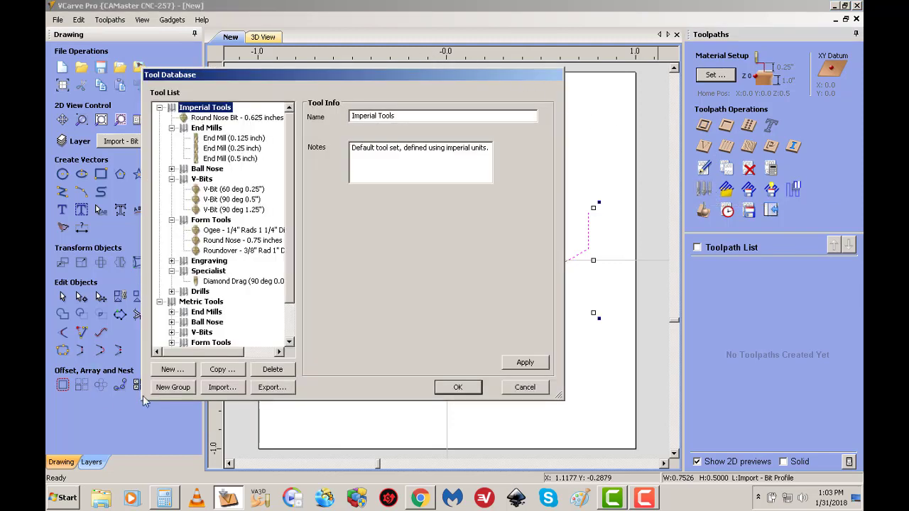
{"action": "left_click", "coordinate": [170, 370]}
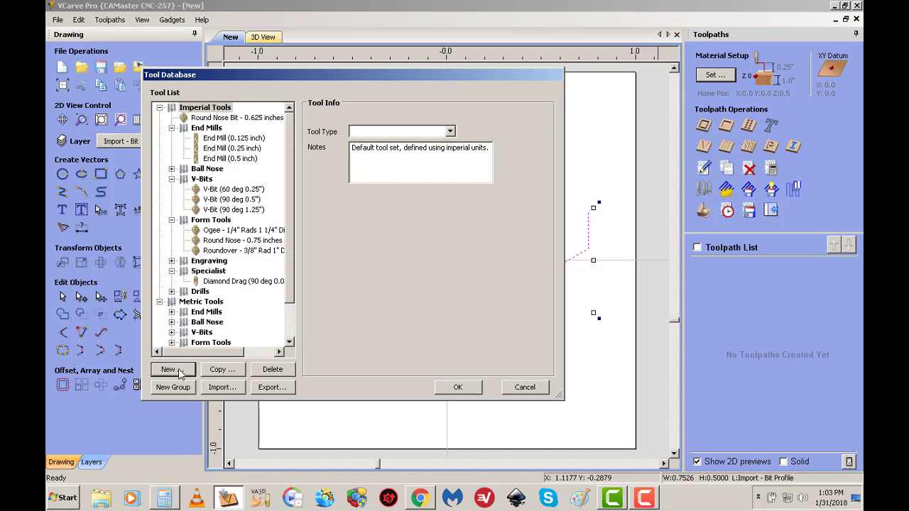
{"action": "left_click", "coordinate": [450, 133]}
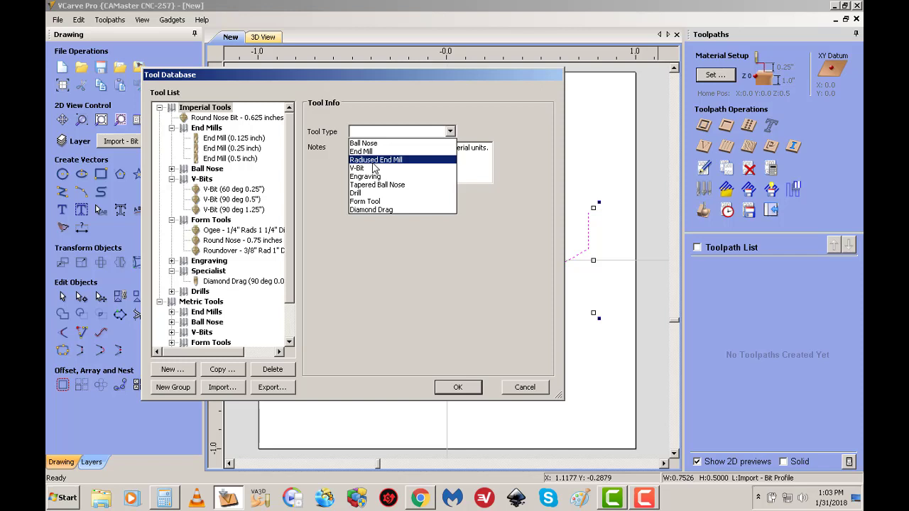
{"action": "left_click", "coordinate": [362, 202]}
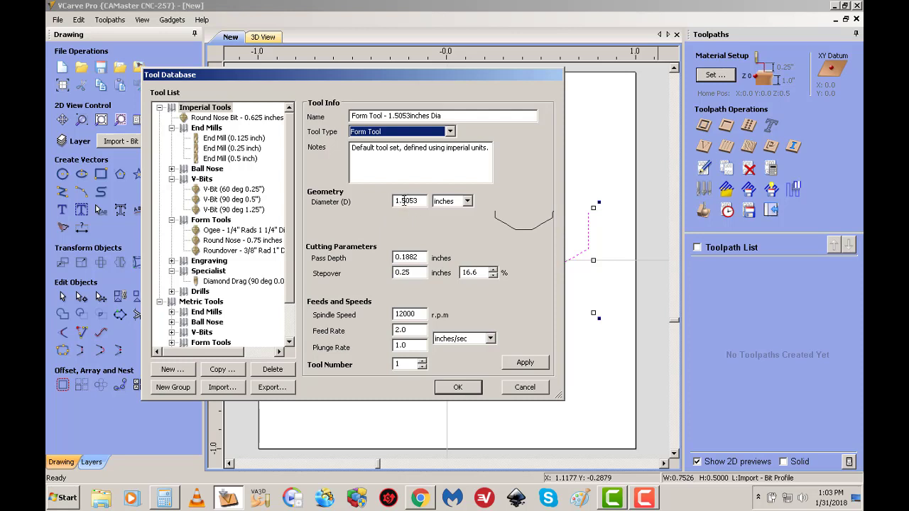
Set the new form tool's pass depth to 0.25 inches
{"action": "double_click", "coordinate": [403, 257]}
{"action": "type", "text": "0.."}
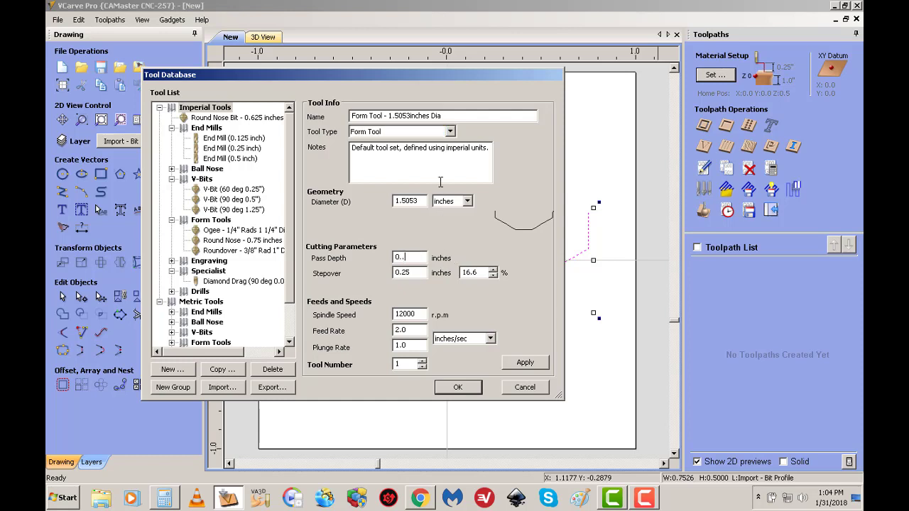
{"action": "type", "text": "25"}
{"action": "key", "text": "Left"}
{"action": "key", "text": "Left"}
{"action": "key", "text": "BackSpace"}
Set the form tool's feed rate to 100.0 and plunge rate to 30.0, and apply the settings
{"action": "left_click_drag", "start_coordinate": [428, 314], "coordinate": [250, 339]}
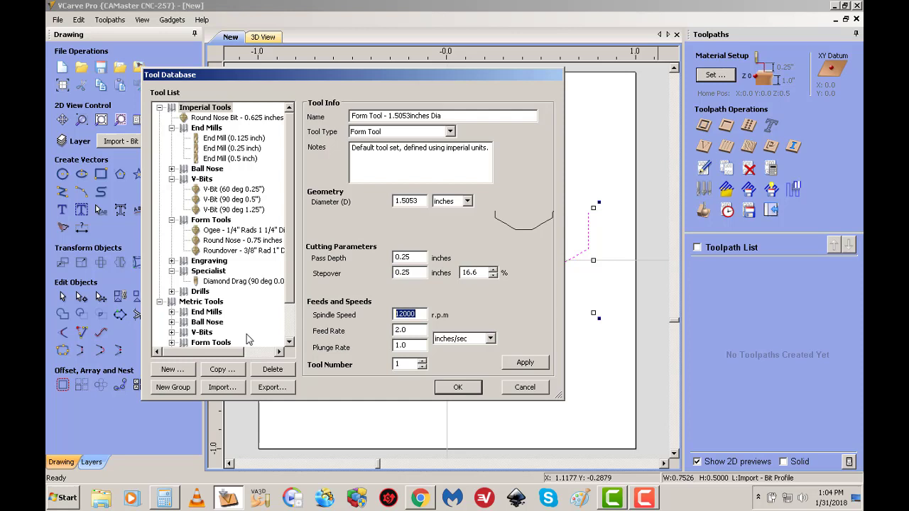
{"action": "left_click", "coordinate": [407, 330]}
{"action": "left_click_drag", "start_coordinate": [380, 335], "coordinate": [289, 342]}
{"action": "type", "text": "10"}
{"action": "left_click", "coordinate": [401, 346]}
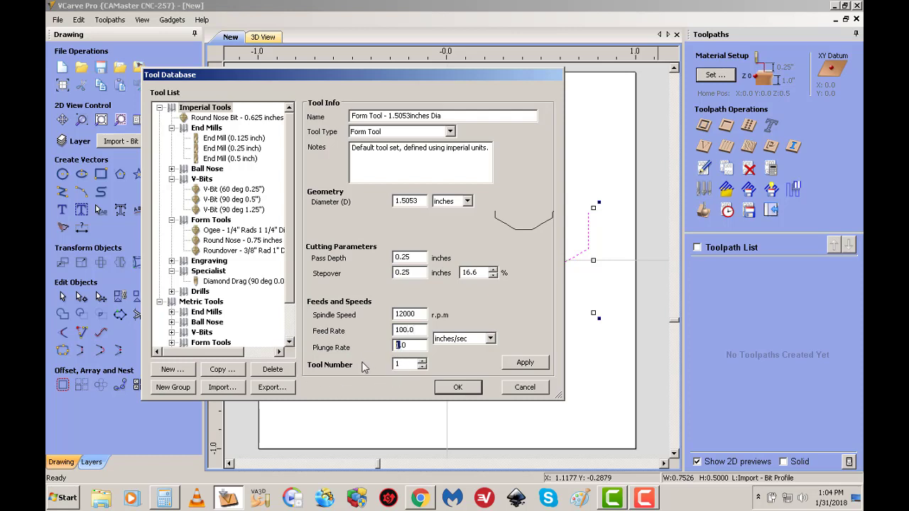
{"action": "key", "text": "BackSpace"}
{"action": "type", "text": "30"}
{"action": "left_click", "coordinate": [525, 363]}
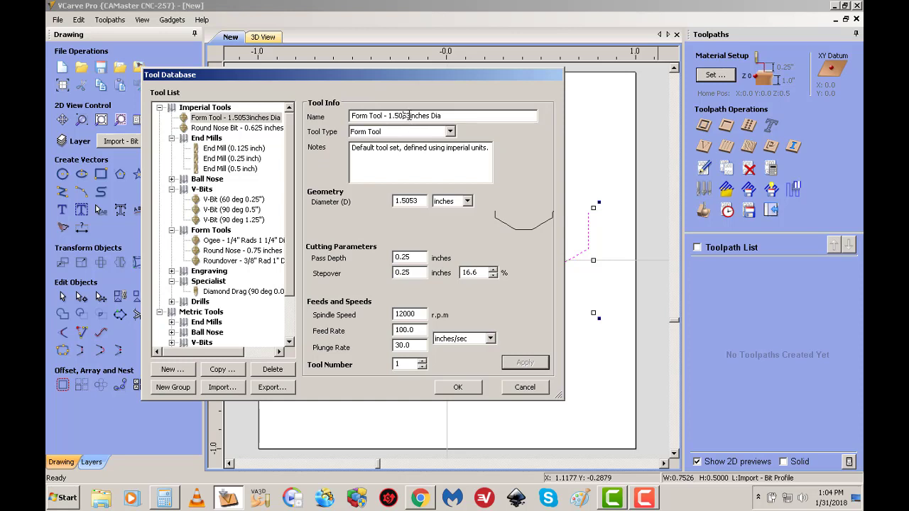
Rename the tool as "Form Tool - 1.5 inch Door Panel", replace its notes with "30 Deg pitch", and save it to the database
{"action": "left_click_drag", "start_coordinate": [403, 116], "coordinate": [478, 135]}
{"action": "key", "text": "BackSpace"}
{"action": "type", "text": "inch Door Panel"}
{"action": "left_click_drag", "start_coordinate": [355, 147], "coordinate": [544, 185]}
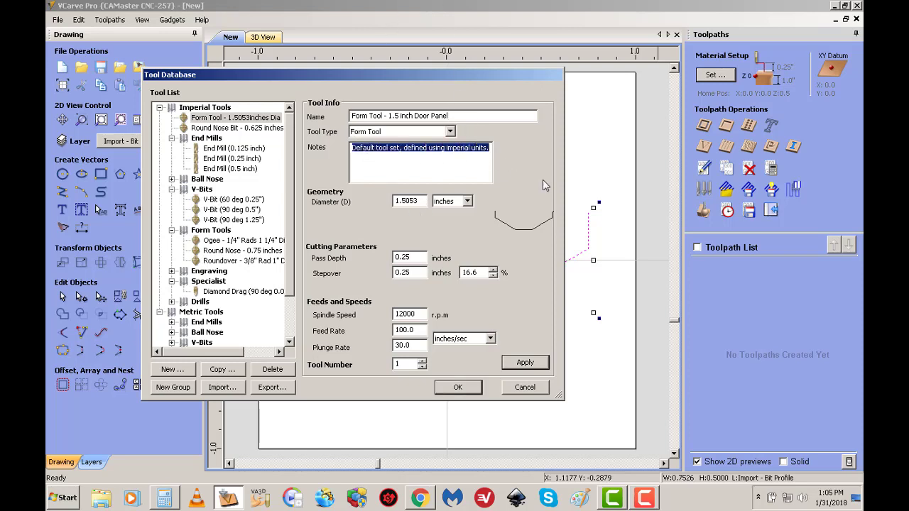
{"action": "type", "text": "30"}
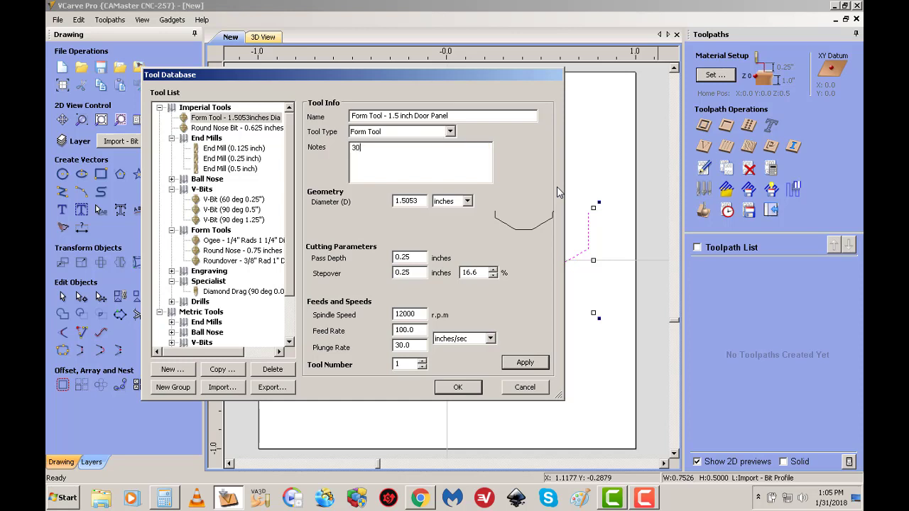
{"action": "type", "text": " Deg pitch"}
{"action": "left_click", "coordinate": [525, 363]}
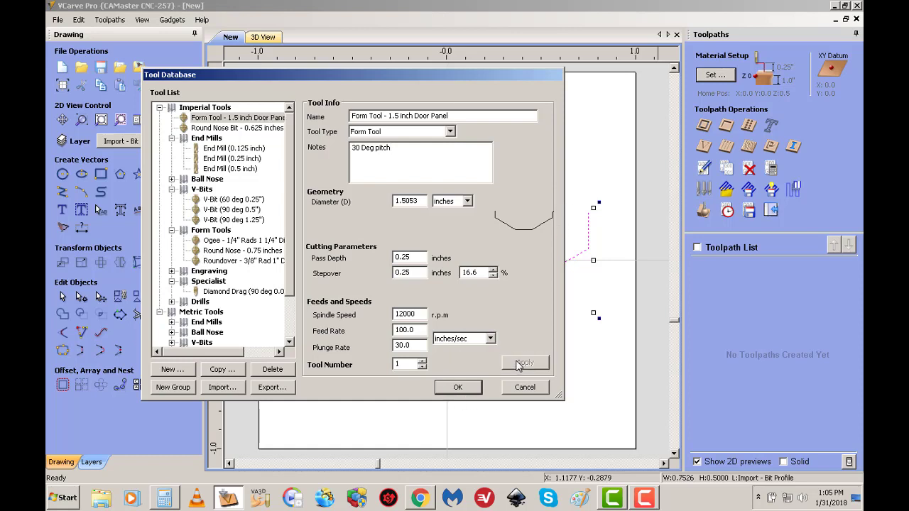
{"action": "left_click", "coordinate": [458, 388]}
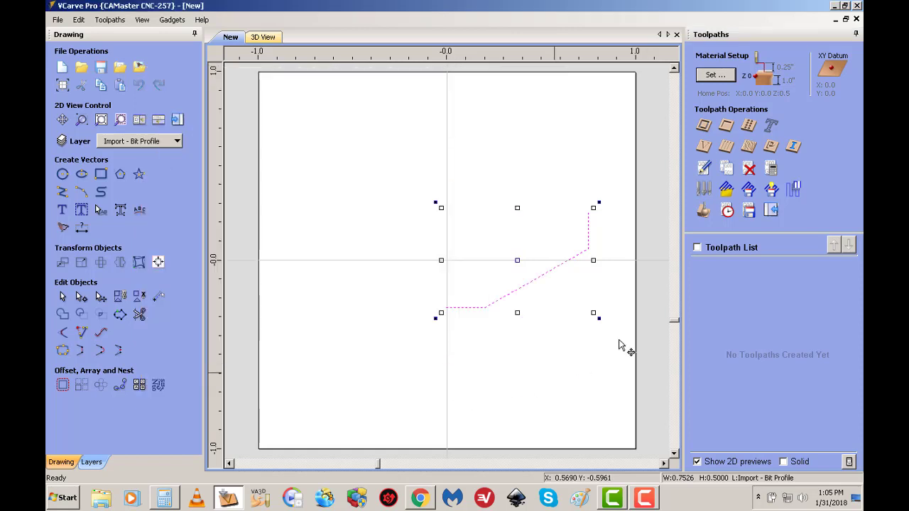
Try to rename the door panel tool in the Tool Database as "Raised Panel Door - 1.5 inch Door Panel"
{"action": "left_click", "coordinate": [706, 189]}
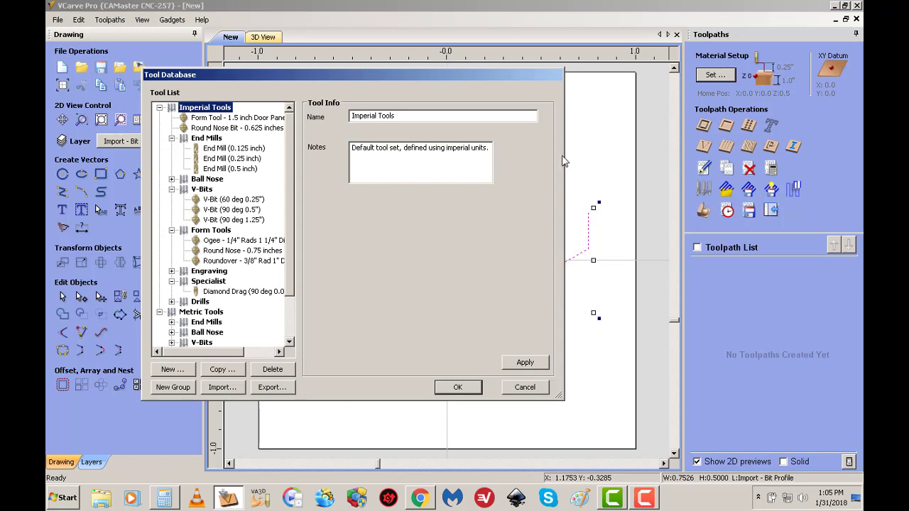
{"action": "left_click", "coordinate": [249, 119]}
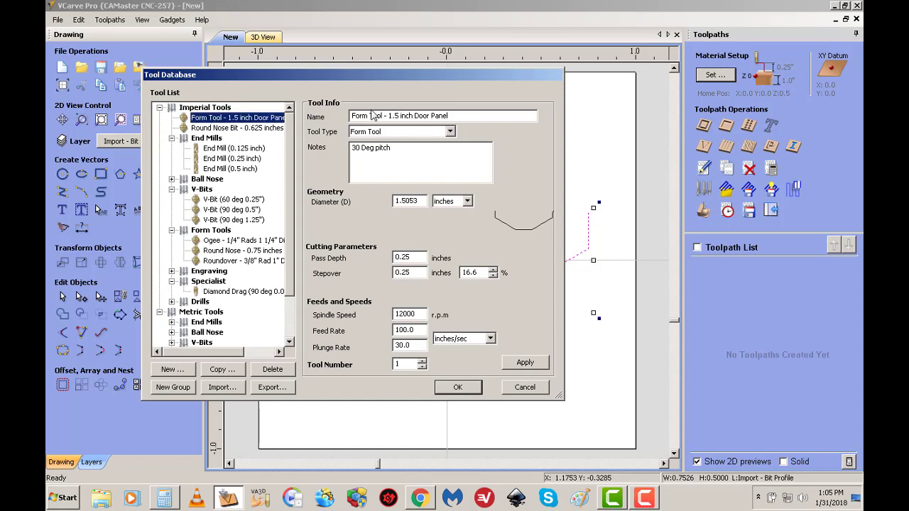
{"action": "left_click_drag", "start_coordinate": [359, 115], "coordinate": [480, 133]}
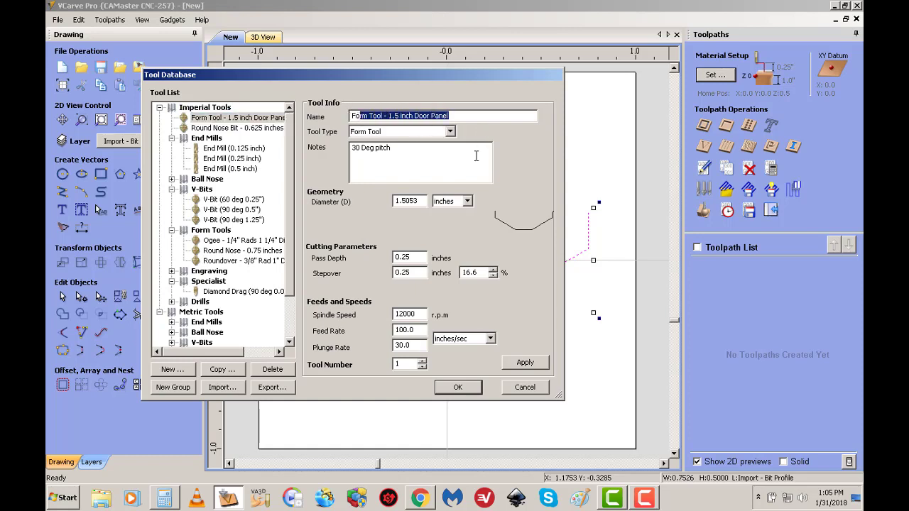
{"action": "key", "text": "Left"}
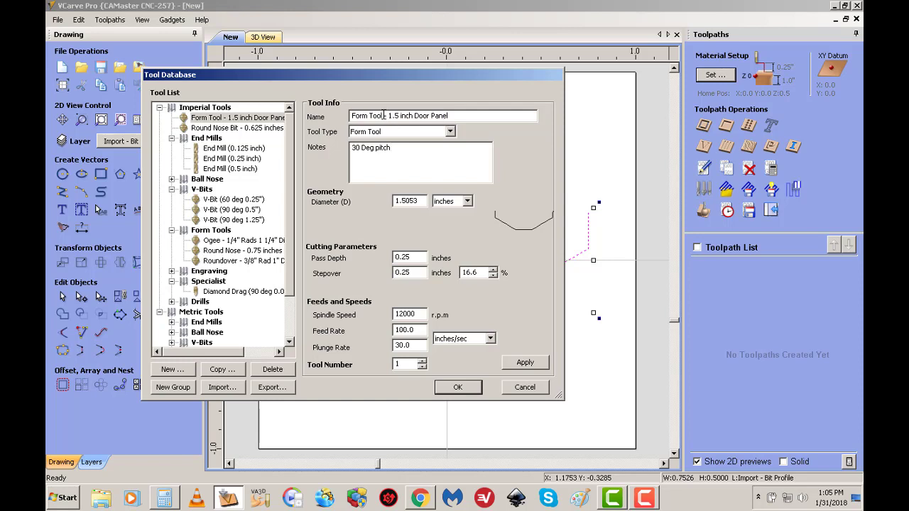
{"action": "left_click_drag", "start_coordinate": [384, 117], "coordinate": [353, 117]}
{"action": "type", "text": "Raised Panel Door"}
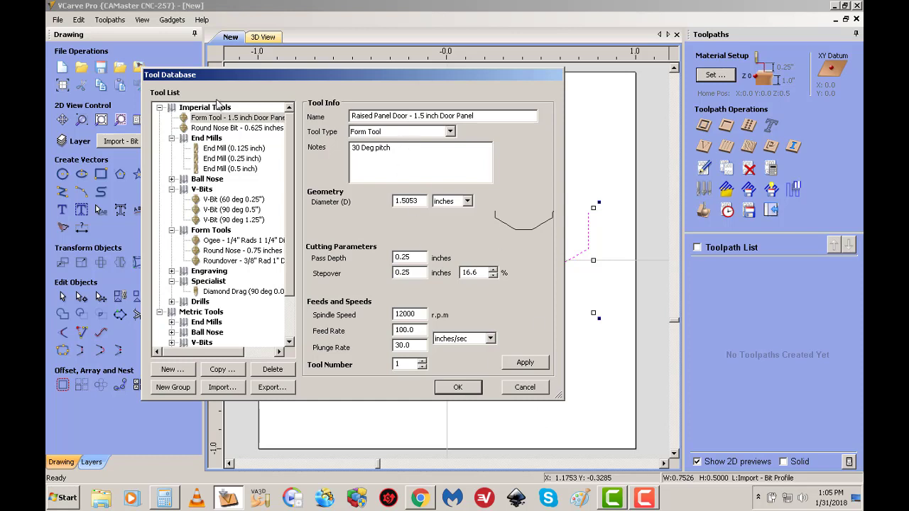
Move the 1.5 inch door panel form tool into the Specialist group, add a group there named "Raised Panel Door Bits", and save the database
{"action": "left_click_drag", "start_coordinate": [223, 120], "coordinate": [205, 292]}
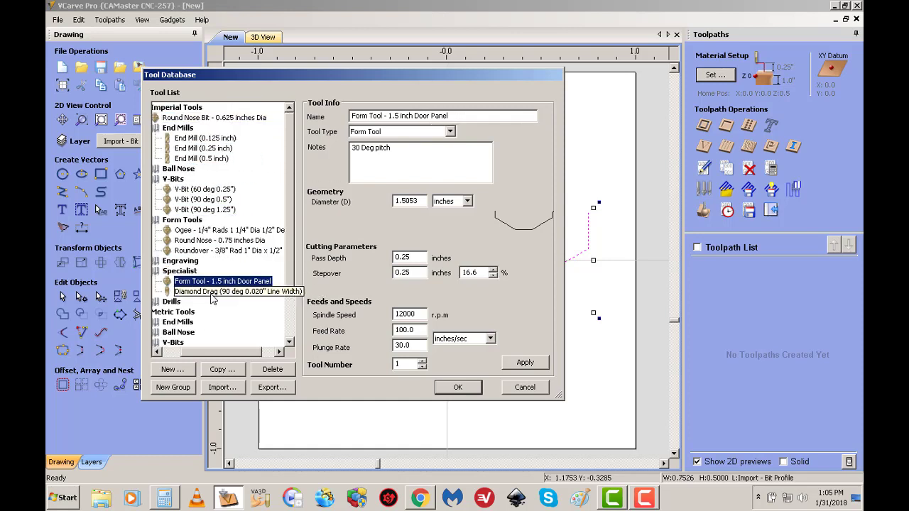
{"action": "left_click_drag", "start_coordinate": [258, 352], "coordinate": [211, 346]}
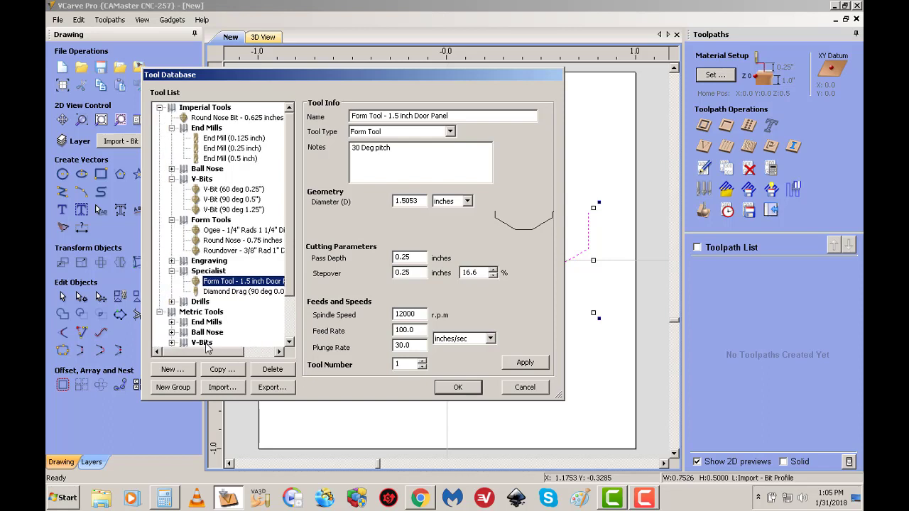
{"action": "left_click", "coordinate": [173, 391]}
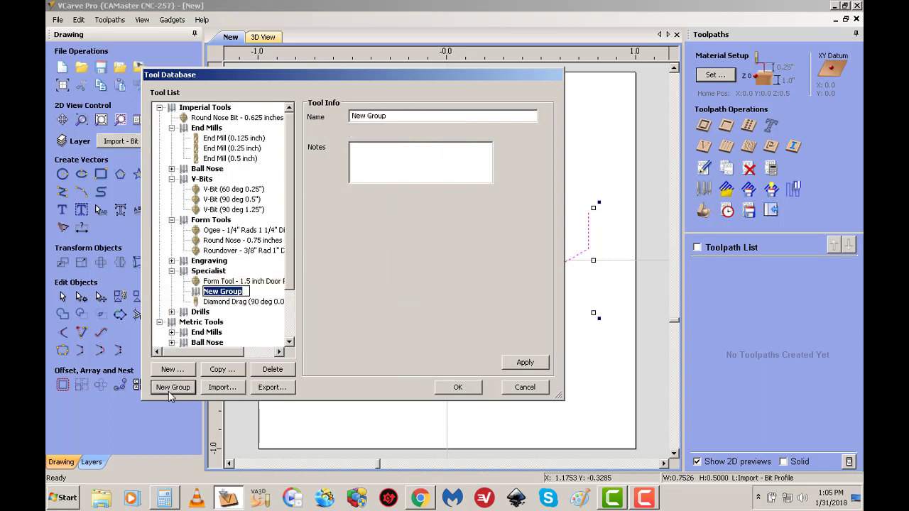
{"action": "left_click", "coordinate": [394, 115]}
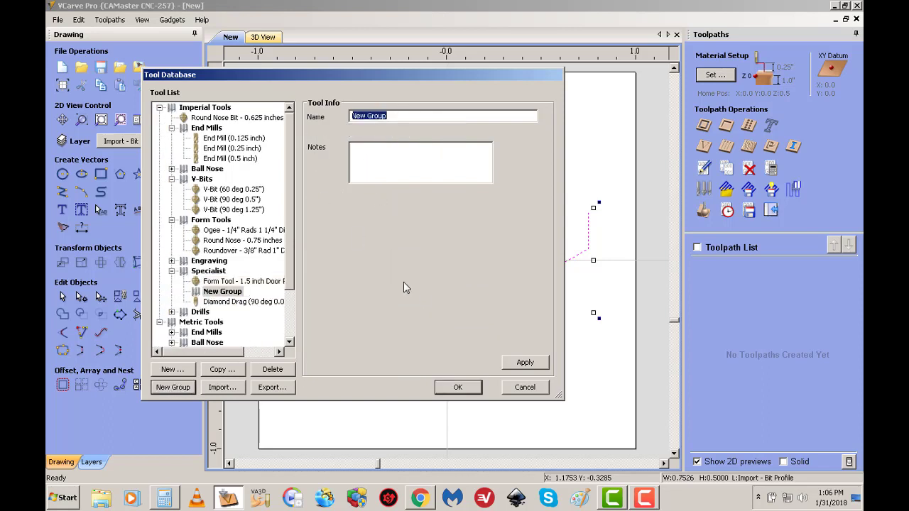
{"action": "type", "text": "R"}
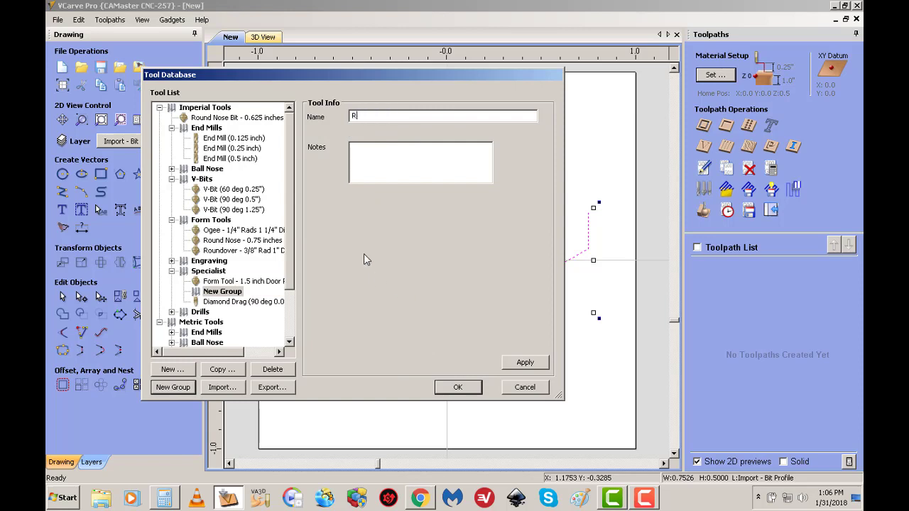
{"action": "type", "text": "aised Panel Door Bits"}
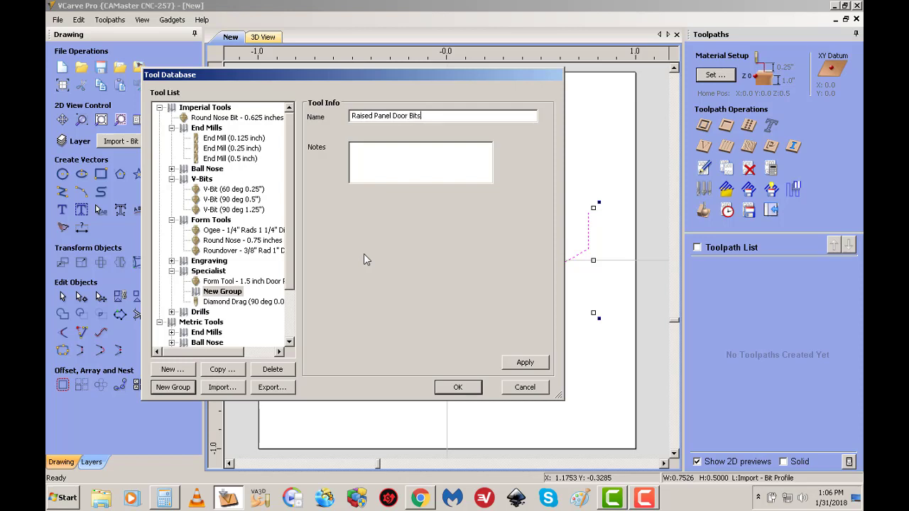
{"action": "left_click", "coordinate": [525, 364]}
{"action": "left_click", "coordinate": [473, 391]}
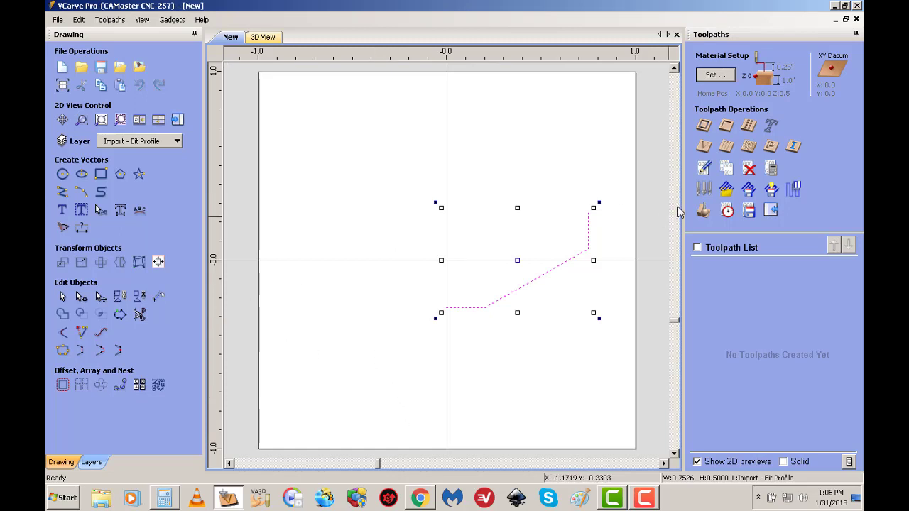
Move the Raised Panel Door Bits group to the head of the Specialist group in the Tool Database, save, and deselect the bit profile
{"action": "left_click", "coordinate": [703, 189]}
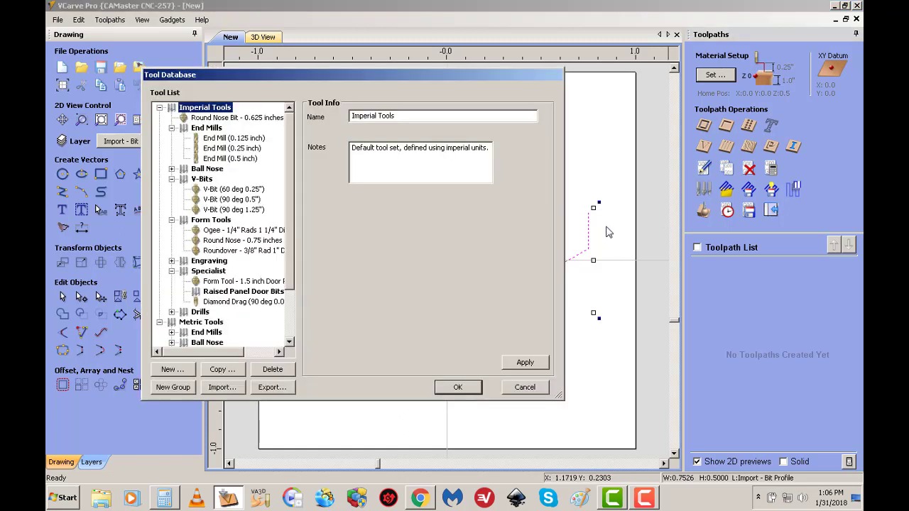
{"action": "left_click", "coordinate": [214, 293]}
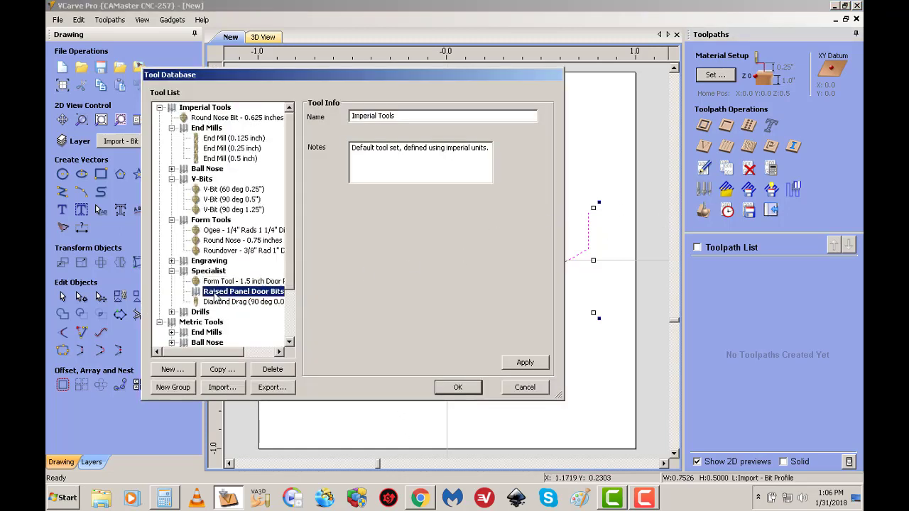
{"action": "left_click_drag", "start_coordinate": [215, 294], "coordinate": [222, 274]}
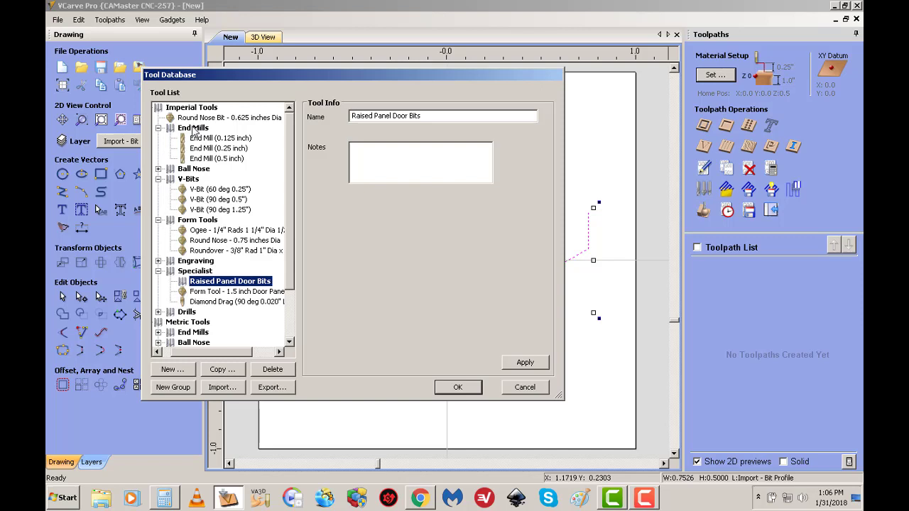
{"action": "left_click", "coordinate": [457, 387]}
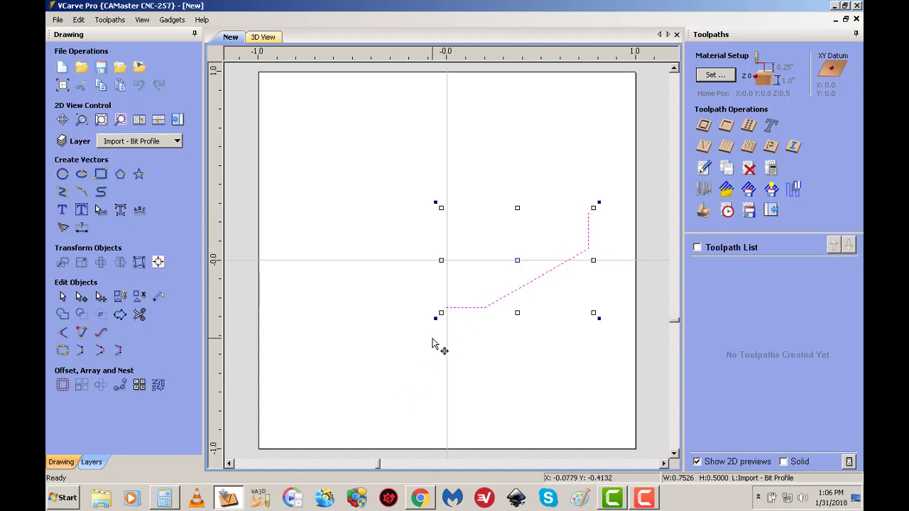
{"action": "left_click", "coordinate": [344, 262]}
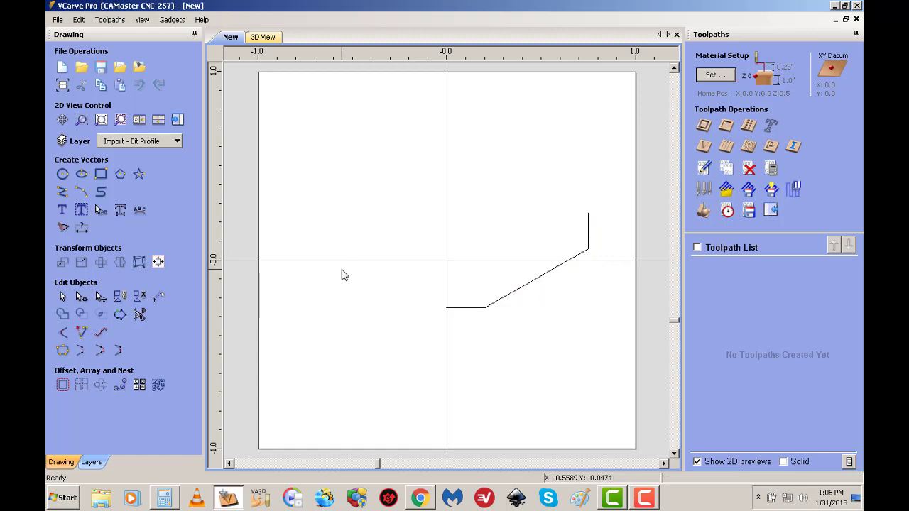